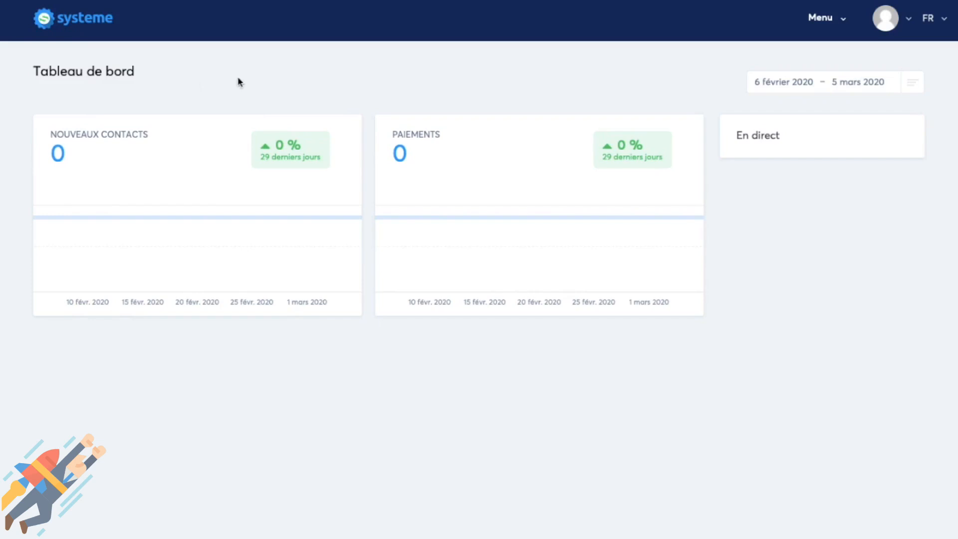
Go to the Blogs area and start a new blog named "Blog test".
left_click(811, 29)
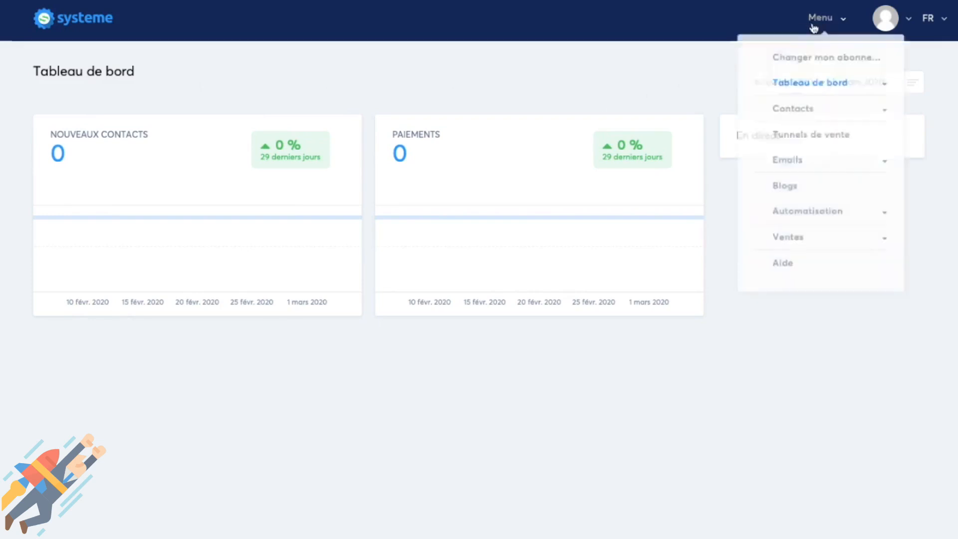
left_click(786, 187)
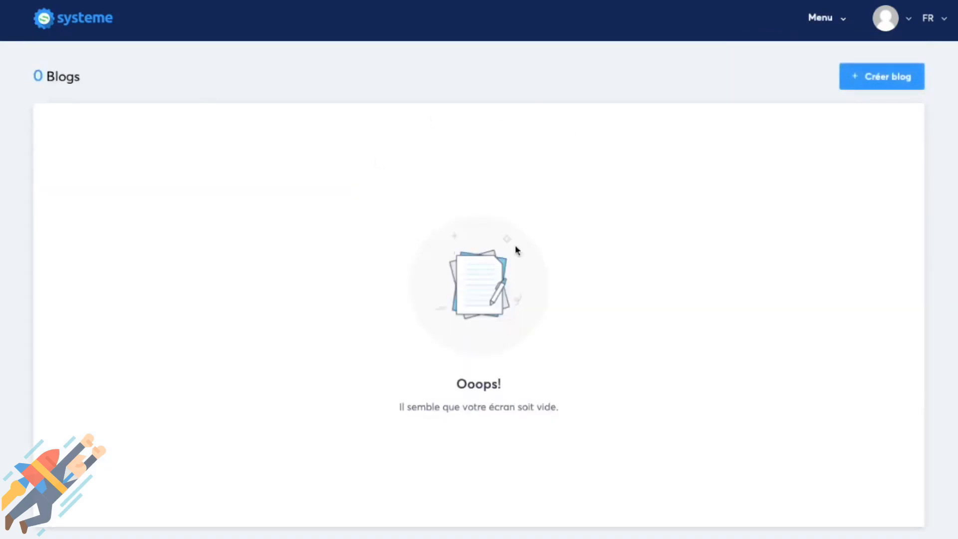
left_click(887, 89)
type("Blog test")
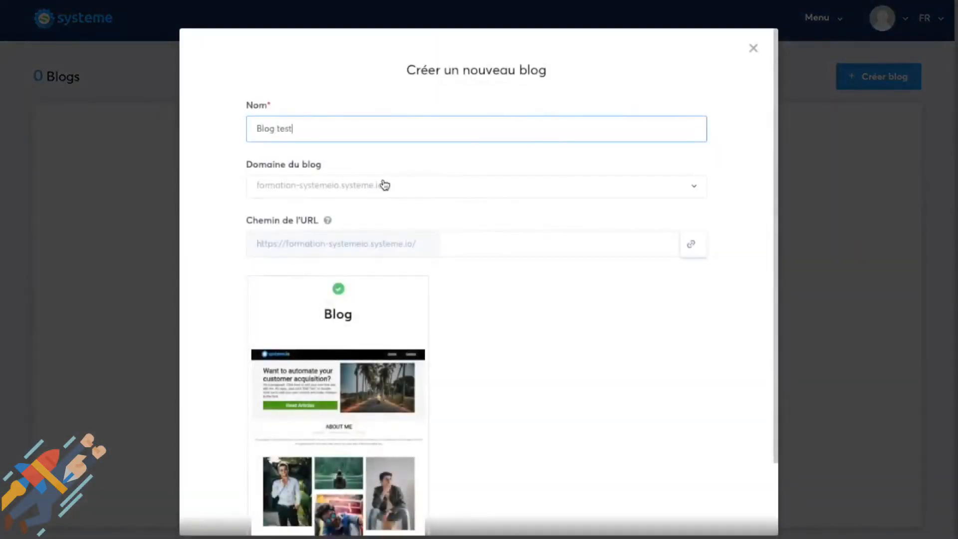
Check which domains are available for the new blog.
left_click_drag(256, 165, 394, 173)
left_click(398, 184)
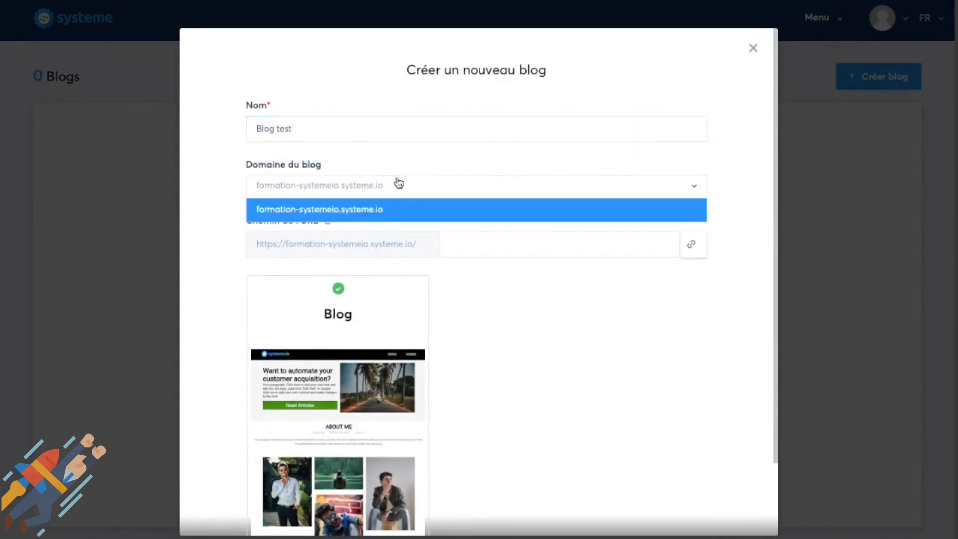
left_click(356, 154)
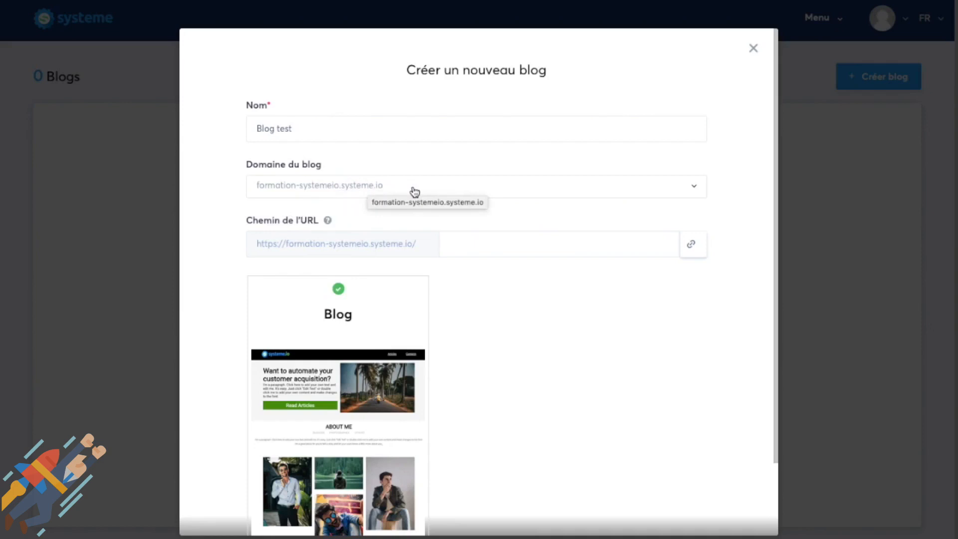
left_click(365, 193)
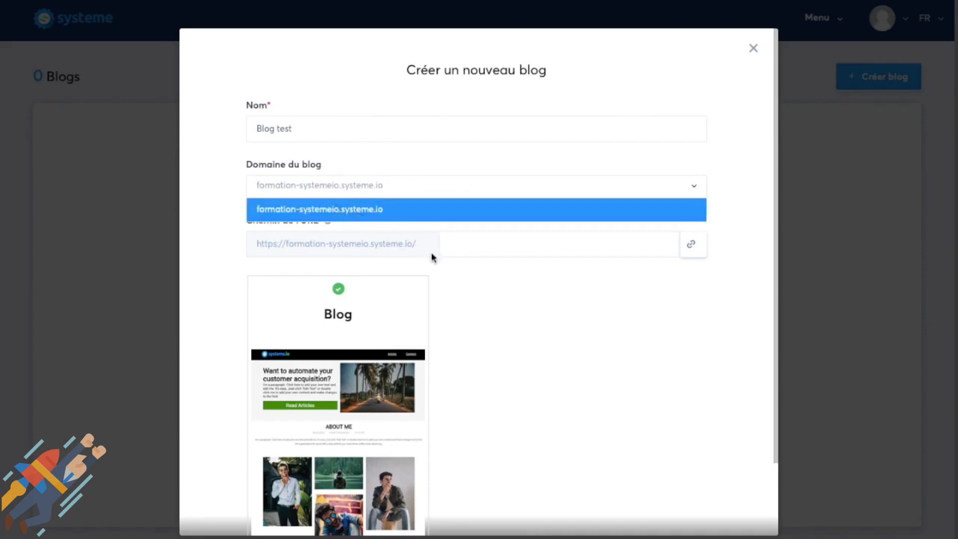
left_click(520, 300)
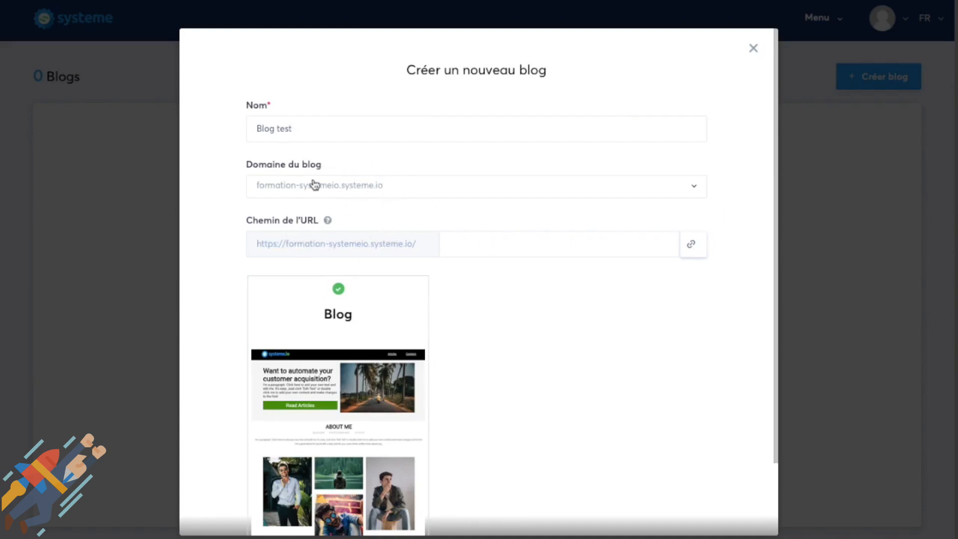
left_click(339, 192)
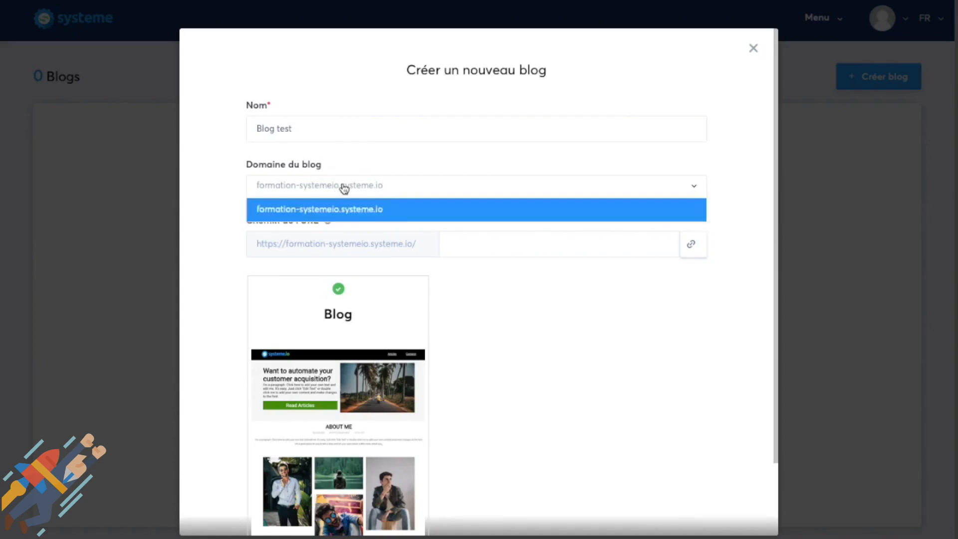
left_click(379, 195)
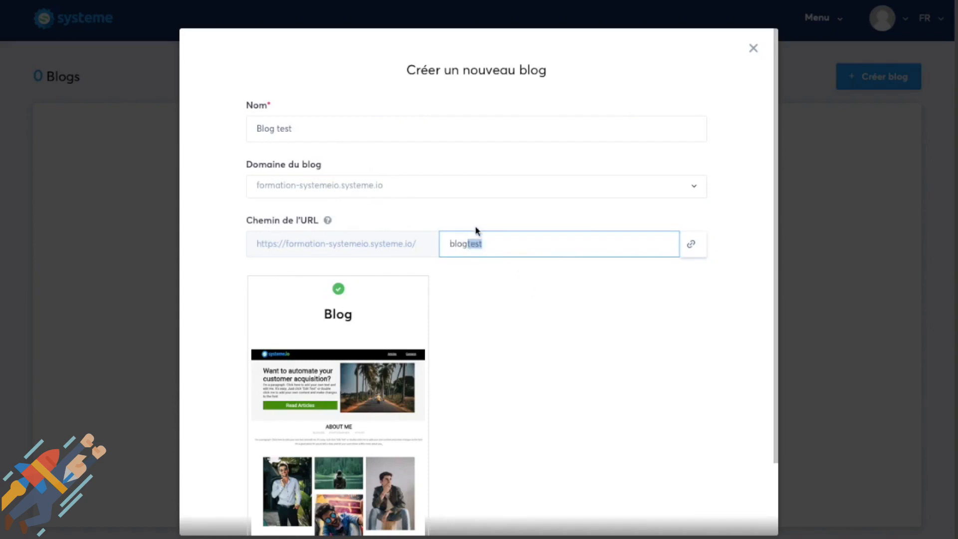
Set the URL path to "blog" and create the blog with the Blog template.
key("BackSpace")
left_click(507, 364)
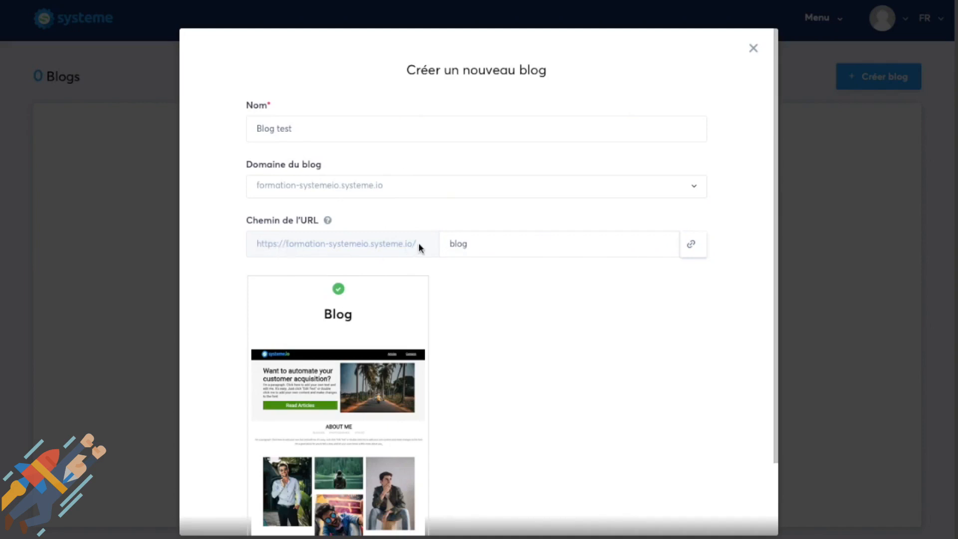
scroll(504, 434, "down", 2)
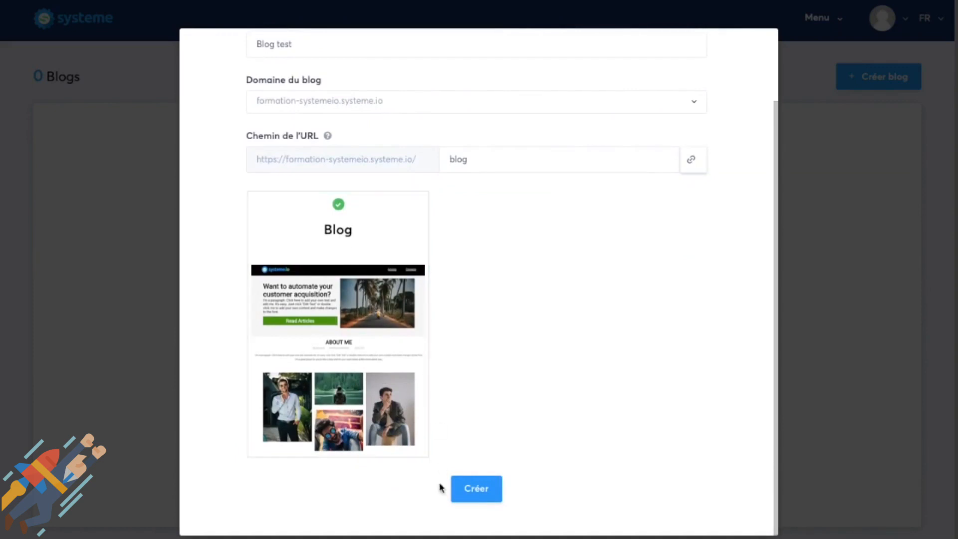
left_click(472, 492)
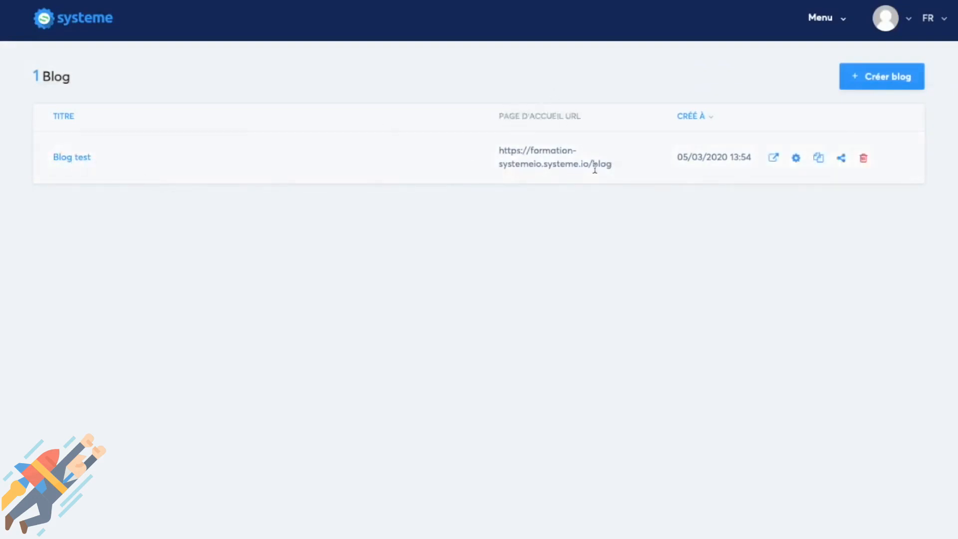
Open the "Blog test" blog and load its blog template in the page editor.
left_click_drag(589, 164, 619, 167)
left_click(452, 223)
left_click(80, 163)
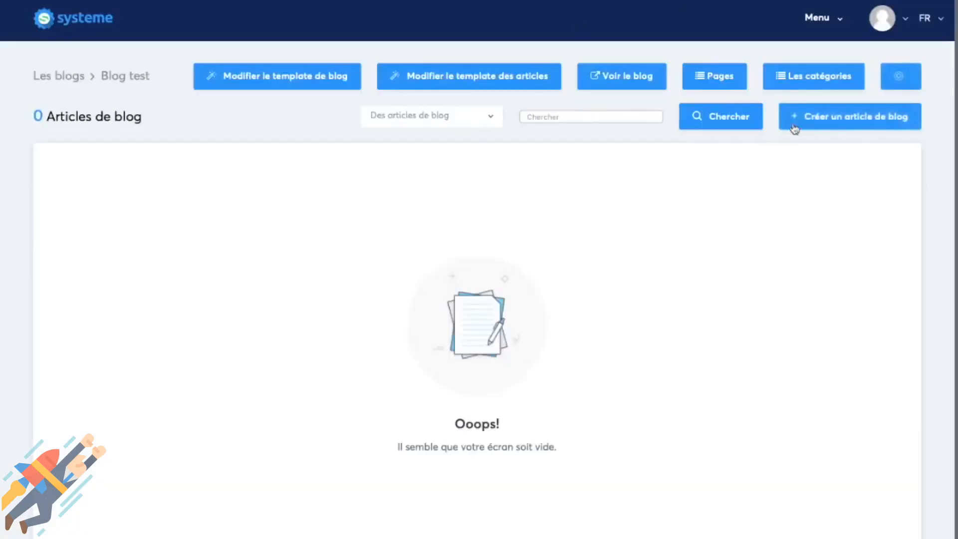
left_click(335, 88)
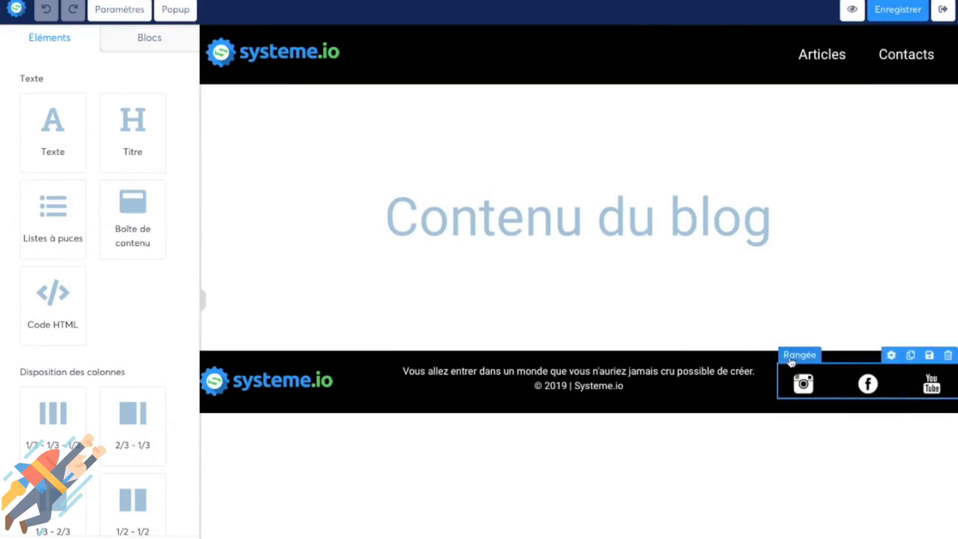
Inspect the settings of the footer's Instagram image and look through the page elements available for the template.
left_click(805, 384)
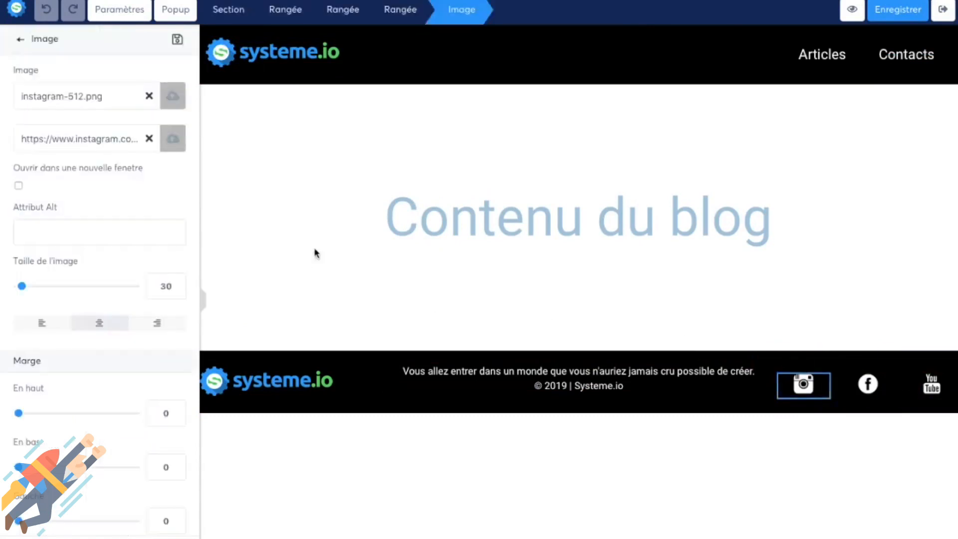
left_click(387, 291)
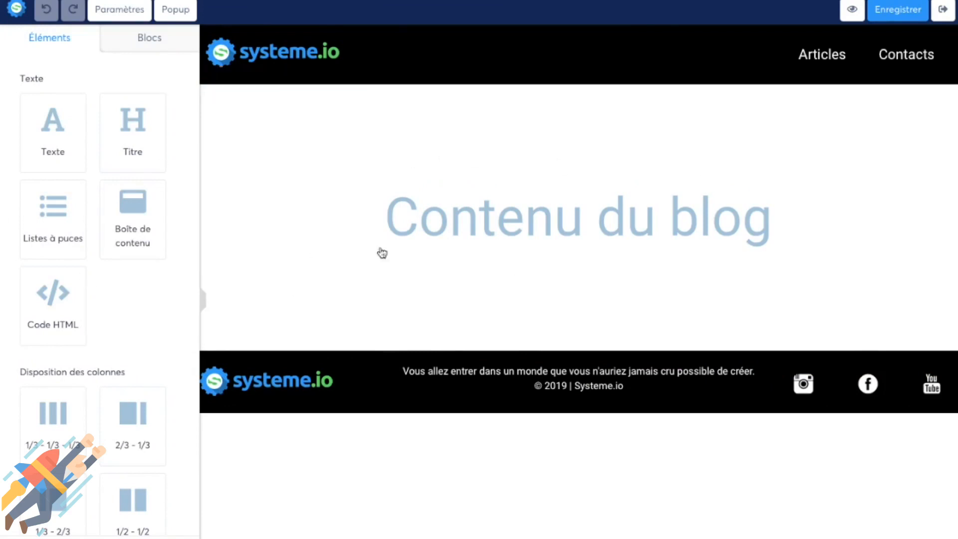
scroll(103, 193, "down", 2)
scroll(75, 149, "up", 2)
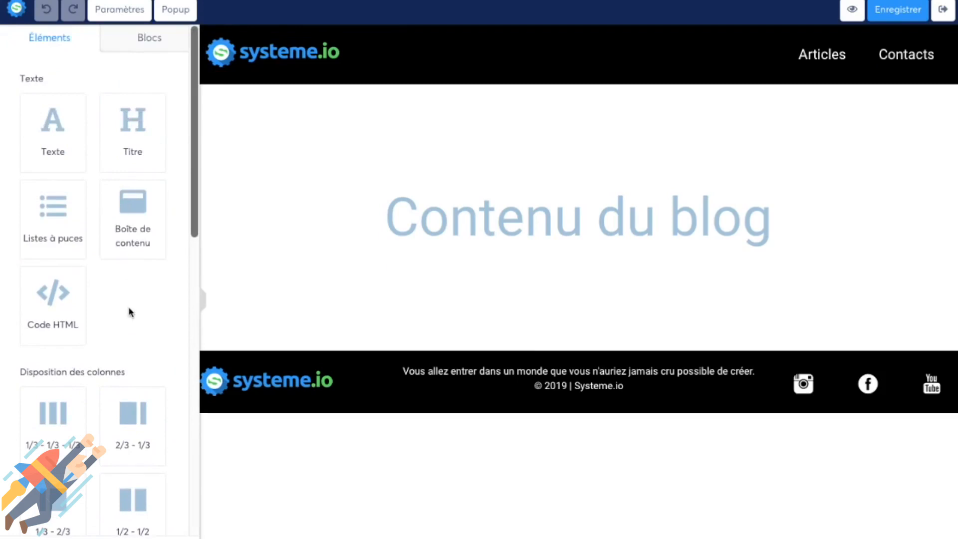
scroll(128, 312, "down", 2)
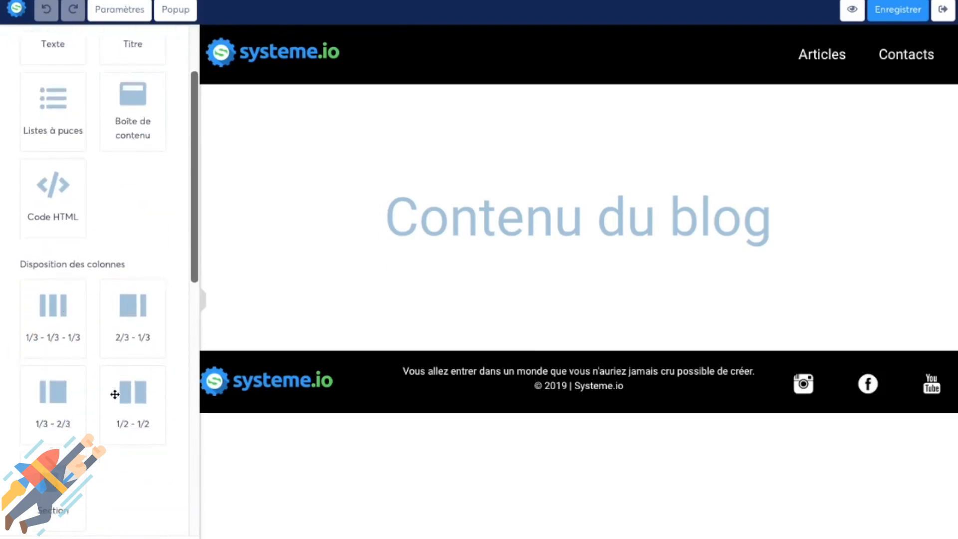
scroll(105, 349, "down", 4)
scroll(107, 347, "down", 2)
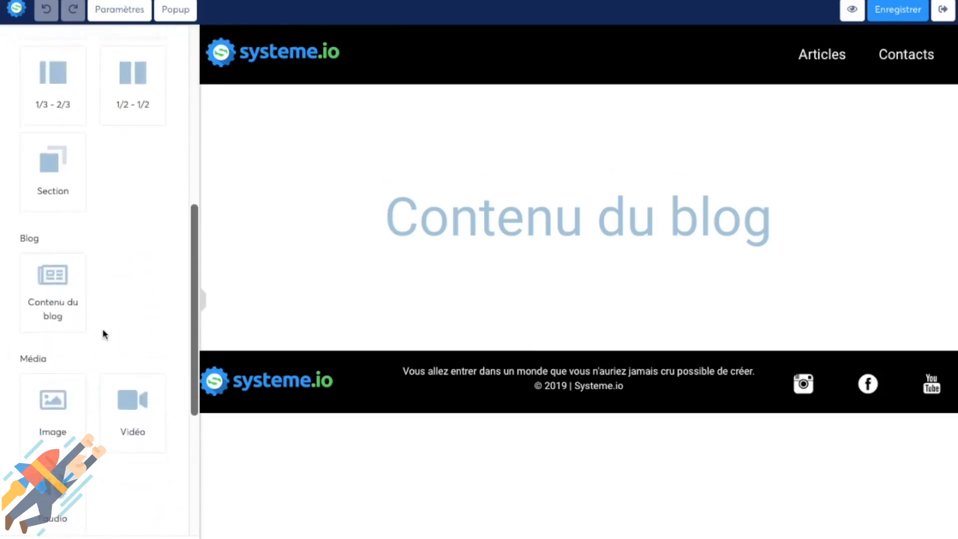
scroll(105, 329, "down", 4)
scroll(148, 364, "down", 2)
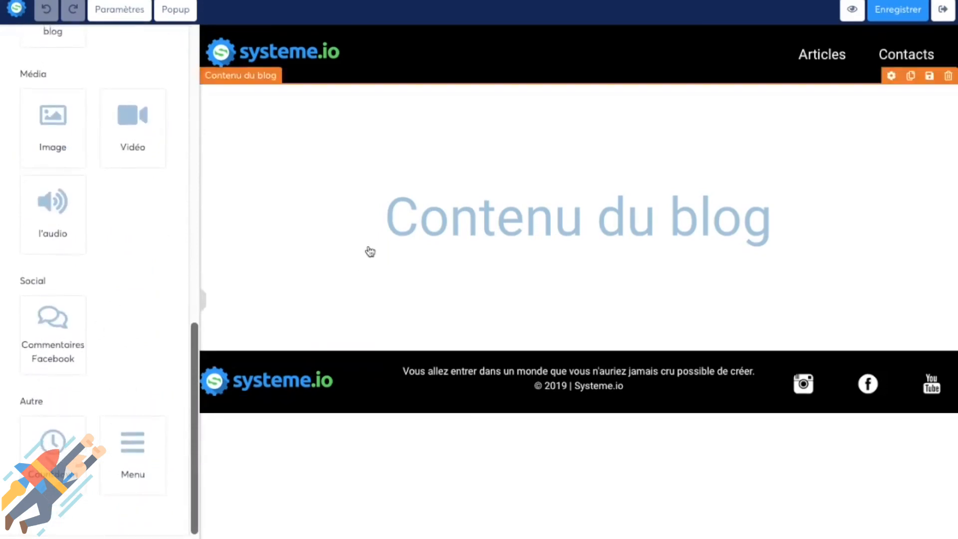
scroll(126, 239, "up", 10)
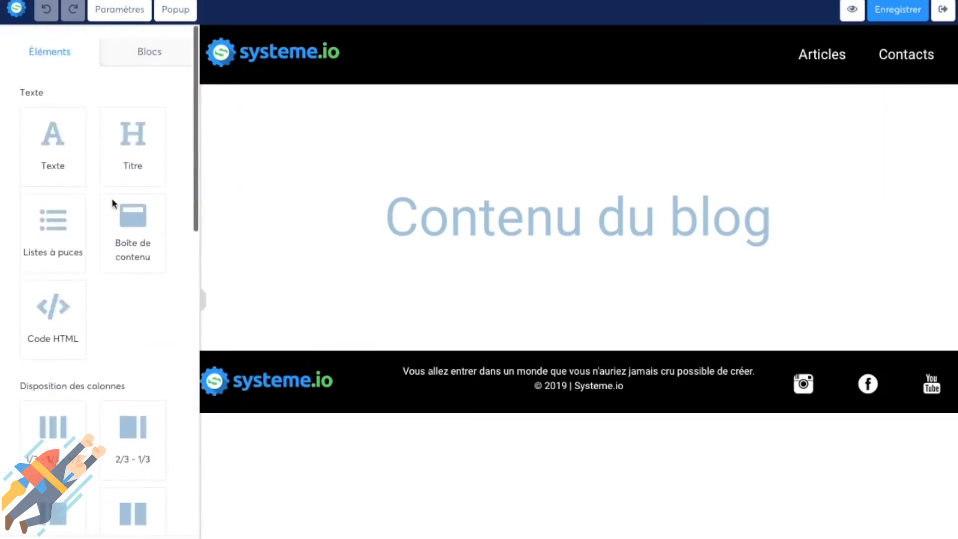
Insert a text element between the header and the blog content reading "Bienvenue sur mon blog !".
left_click_drag(75, 150, 325, 140)
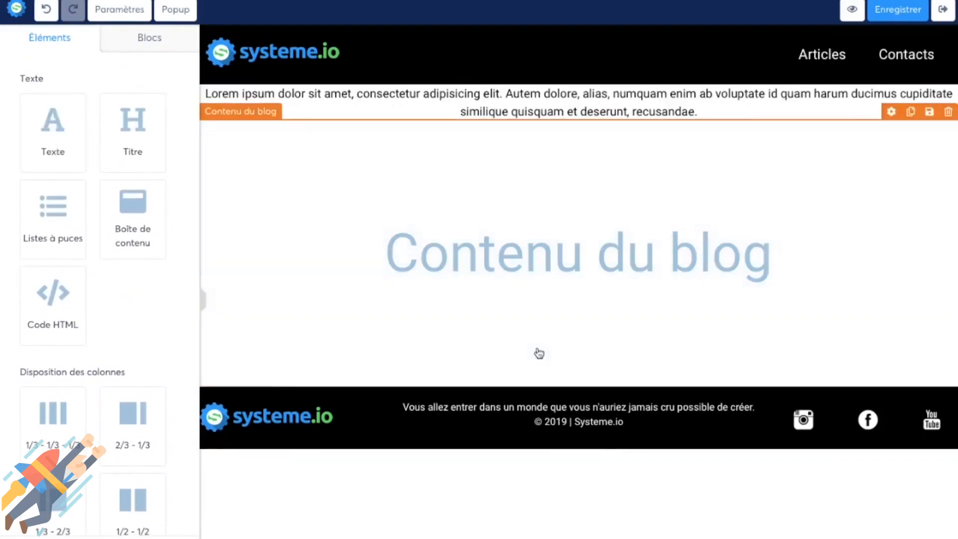
triple_click(534, 105)
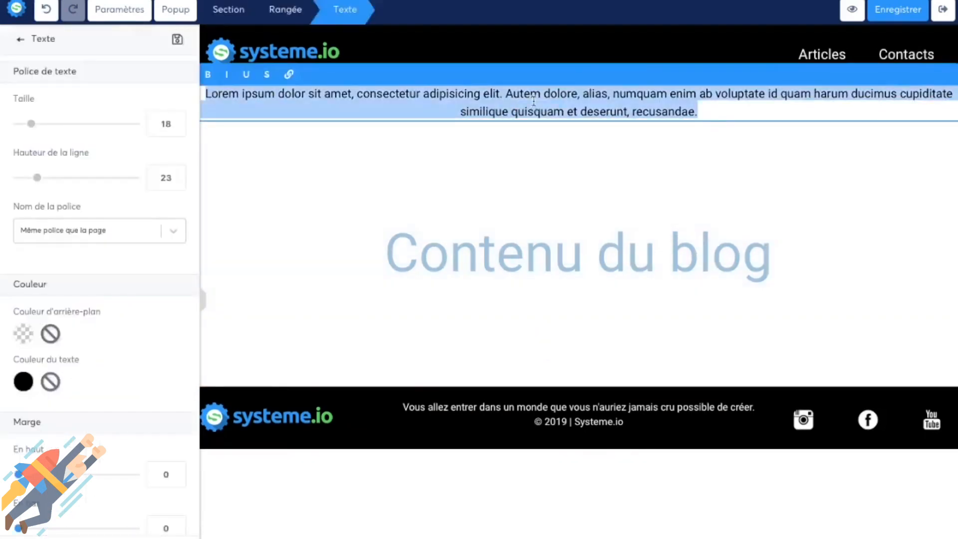
type("Bienvenue ")
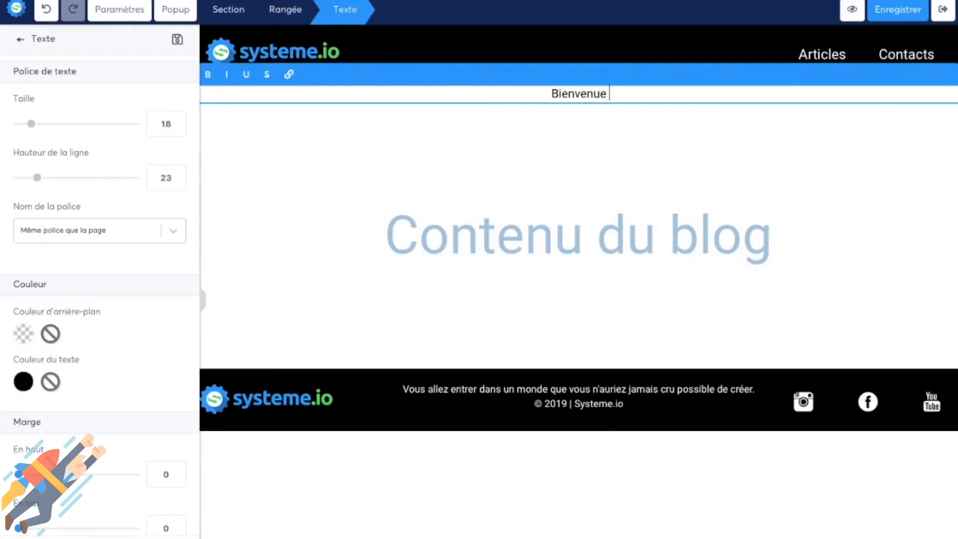
type("sur mon blog !")
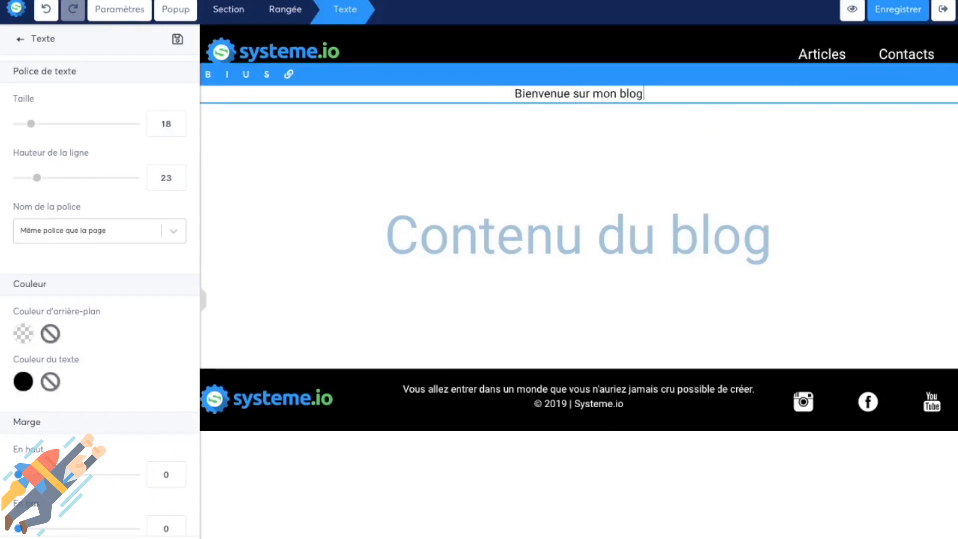
Format the welcome text with the Google font Abel at size 42.
left_click(181, 126)
left_click(181, 125)
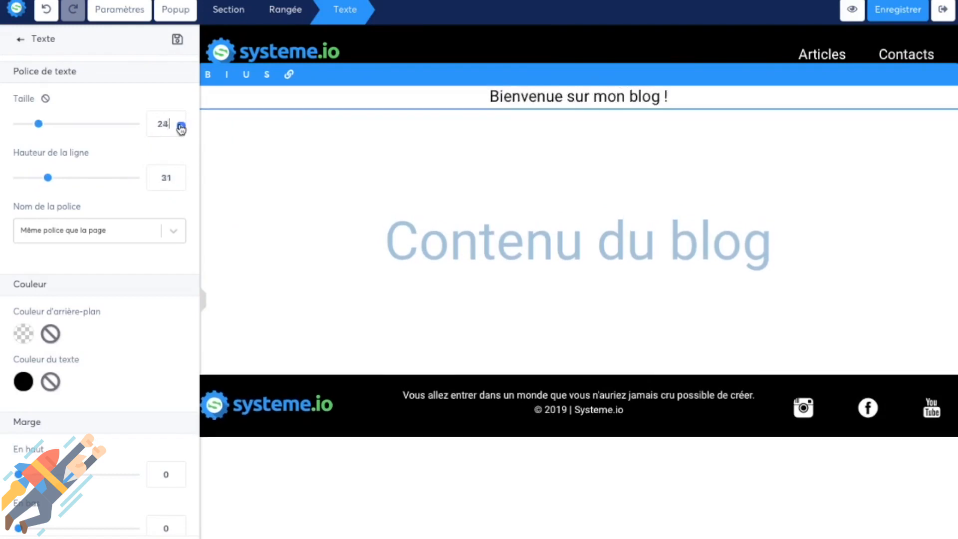
triple_click(558, 99)
left_click(175, 231)
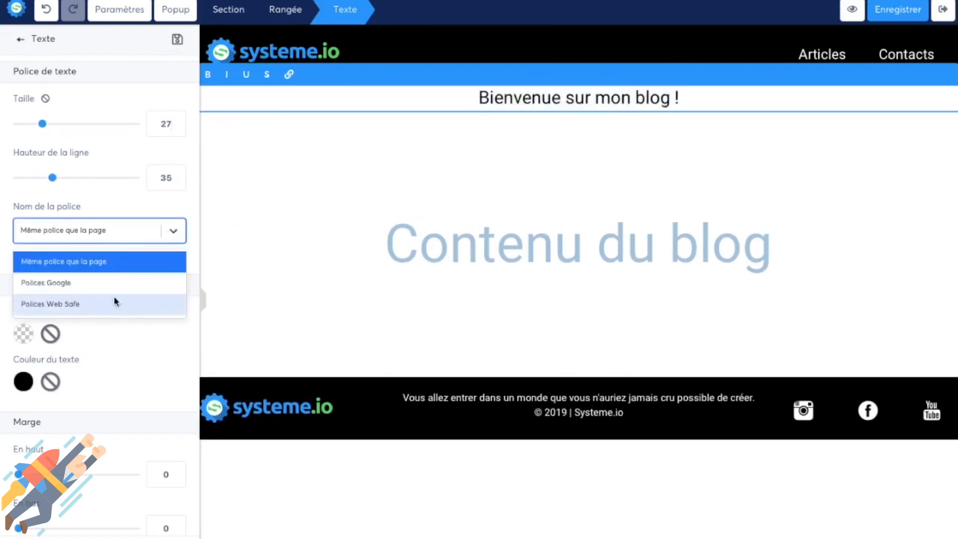
left_click(88, 290)
left_click(118, 276)
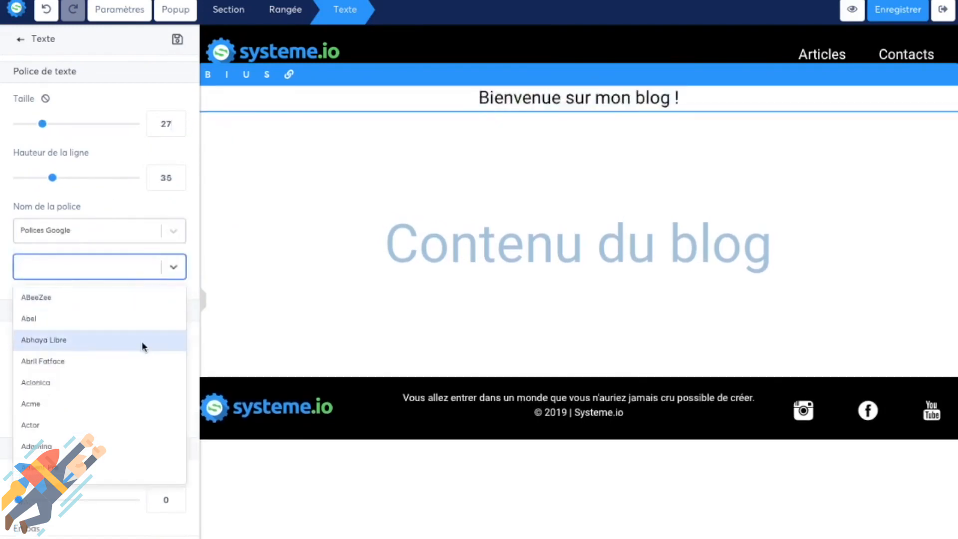
left_click(118, 318)
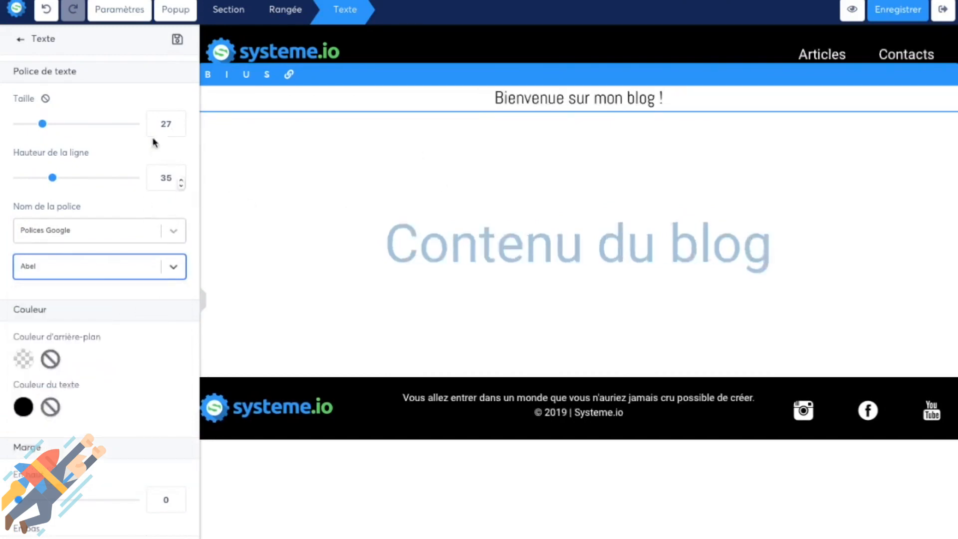
left_click_drag(43, 129, 61, 131)
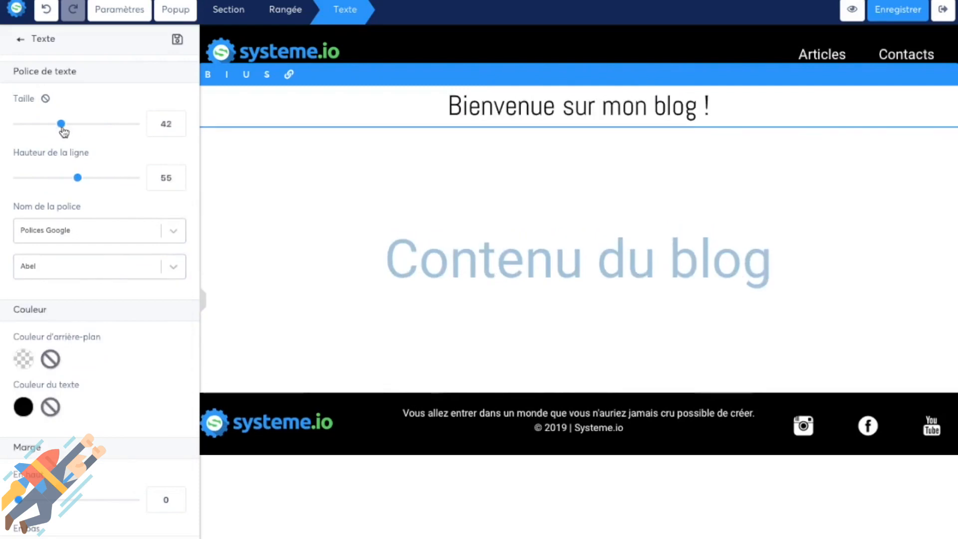
left_click(326, 199)
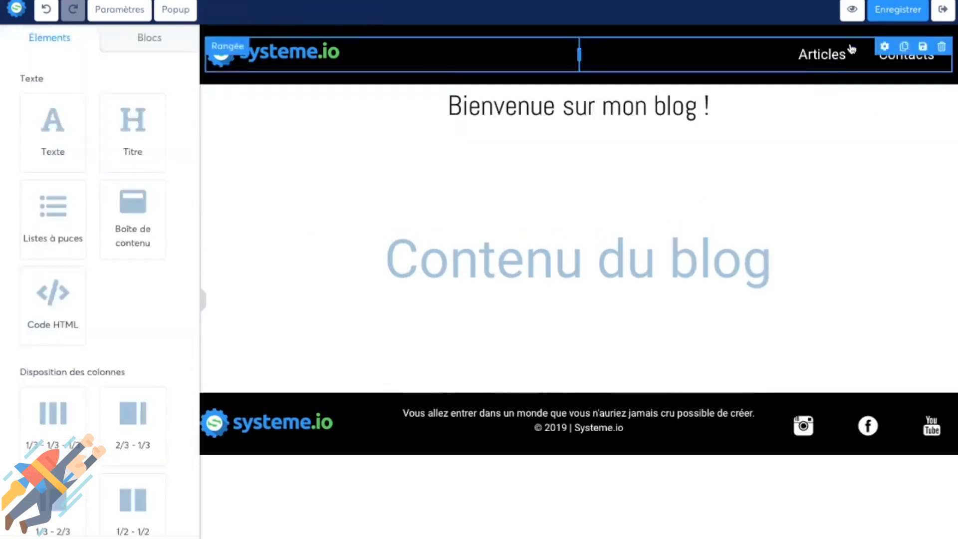
Add a third item titled "Formations" to the header menu.
left_click(826, 64)
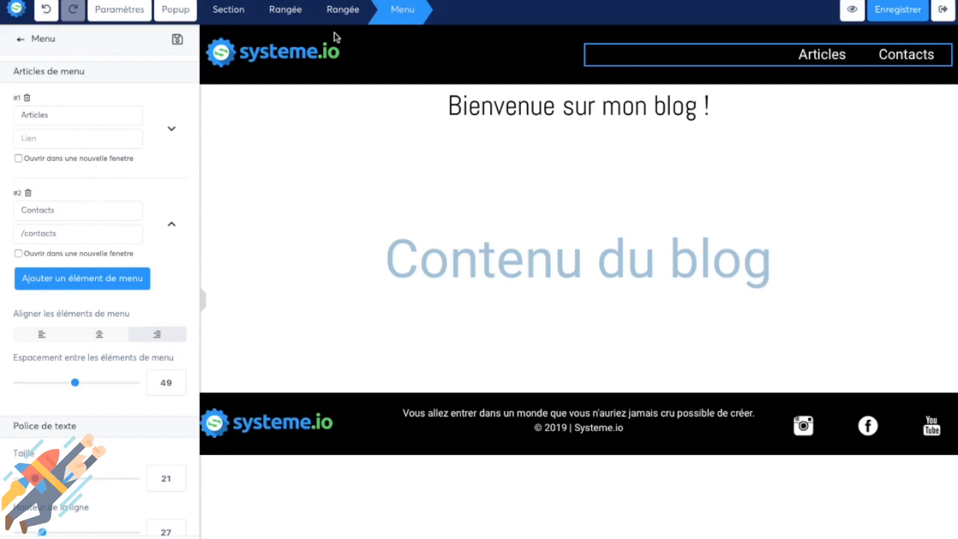
left_click(126, 285)
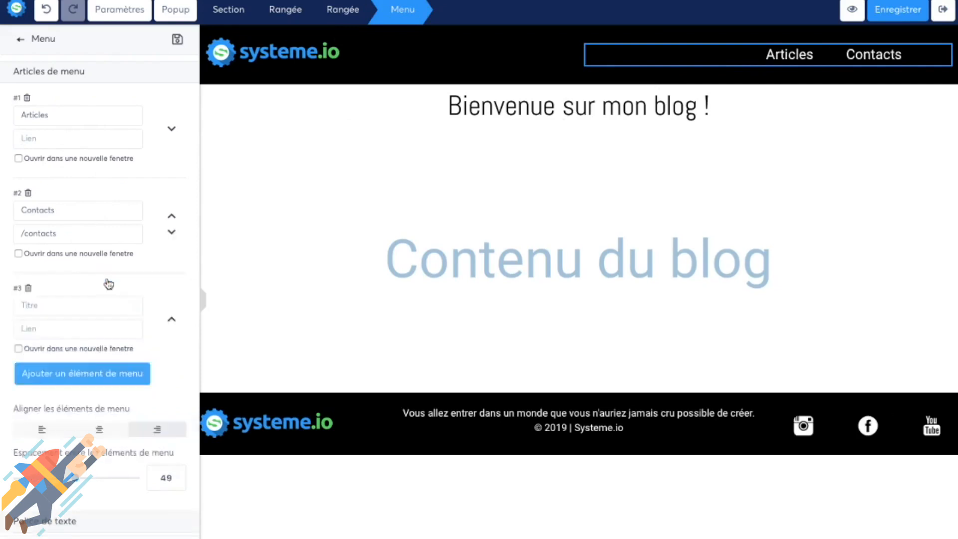
left_click(94, 306)
type("Formations")
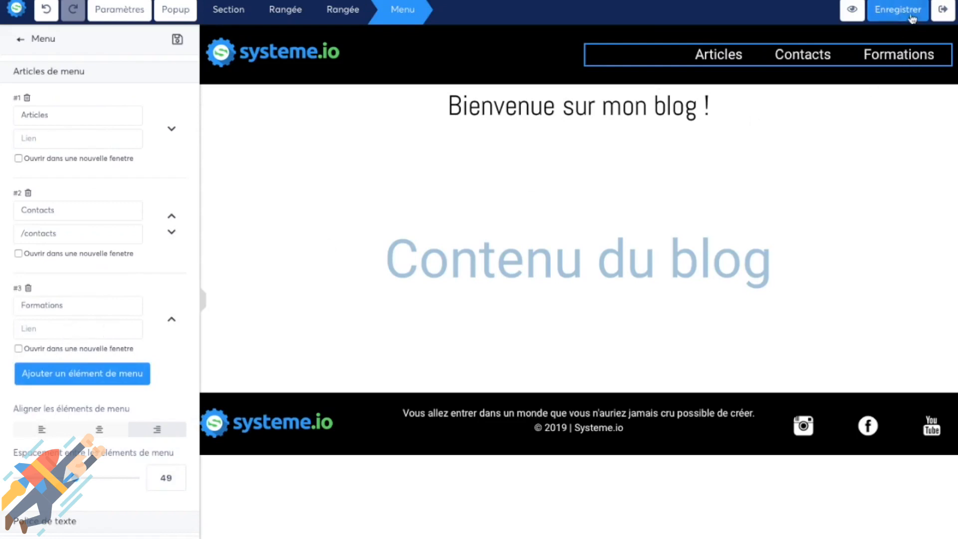
left_click(366, 92)
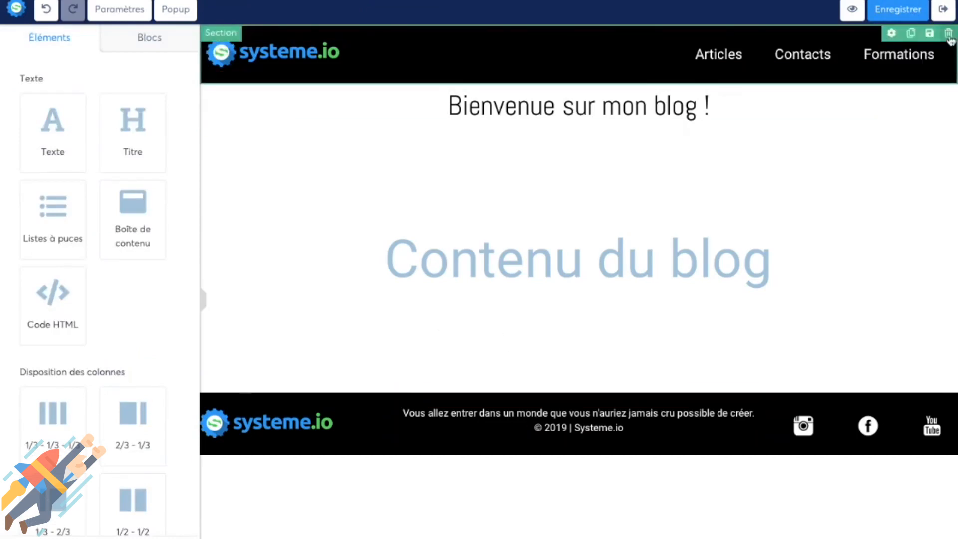
Save the blog template and insert an image element between the welcome text and the blog content.
left_click(890, 11)
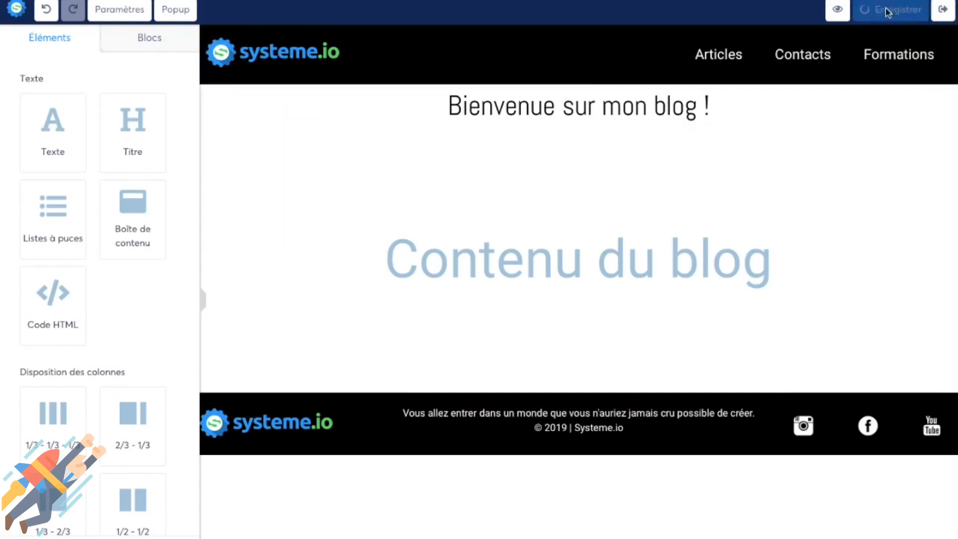
scroll(97, 255, "down", 10)
left_click_drag(41, 349, 483, 127)
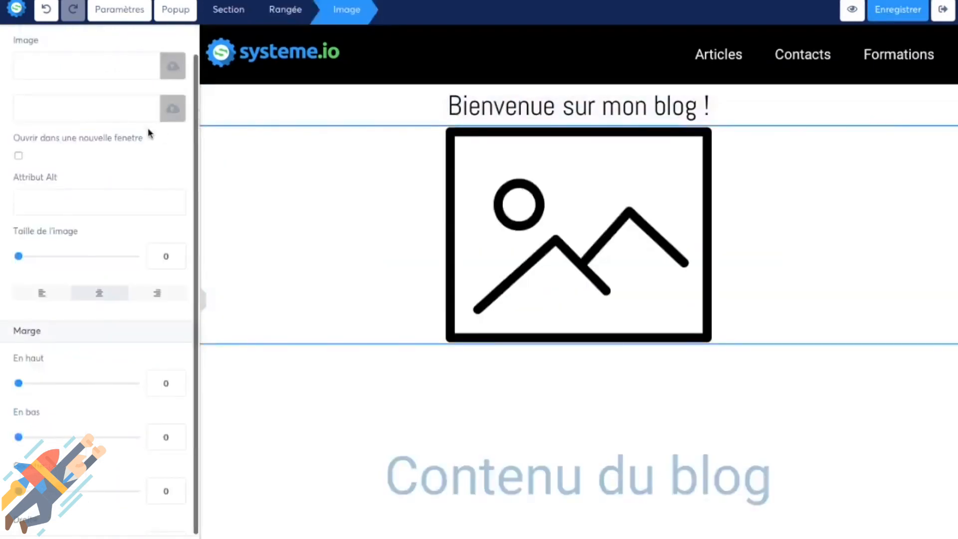
Check the upload options of the new image element, close them without choosing a file and review the template layout.
left_click(171, 67)
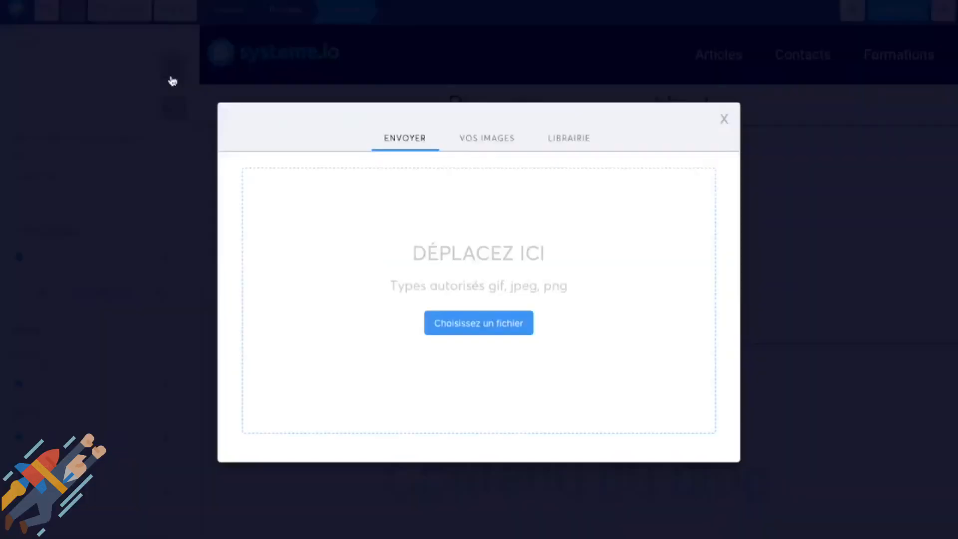
left_click(725, 119)
left_click(419, 368)
scroll(646, 414, "down", 2)
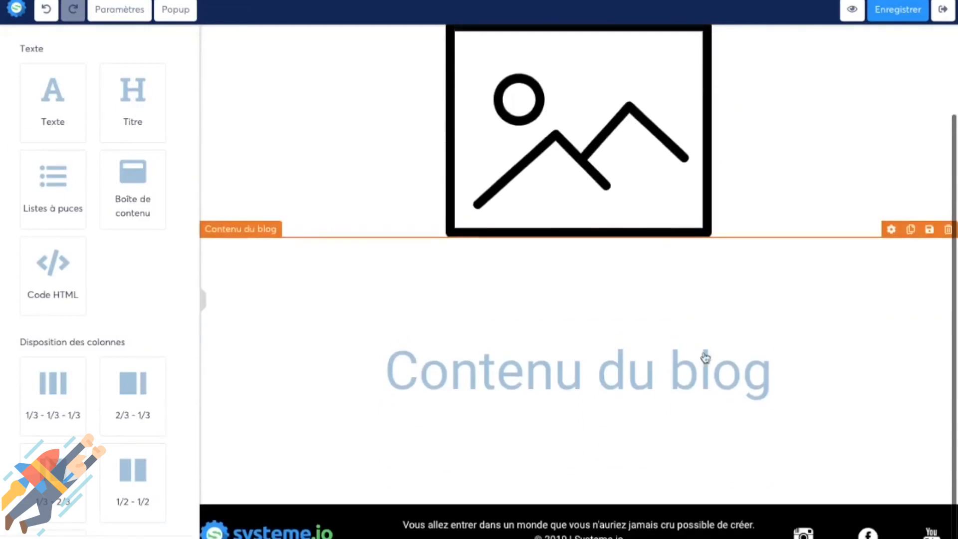
scroll(646, 415, "up", 3)
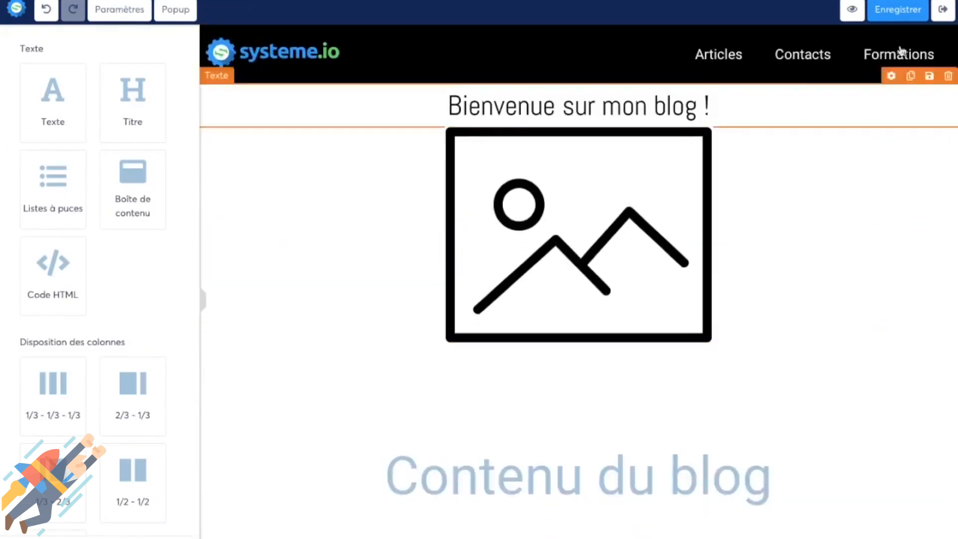
Save and leave the blog template, and take a look at the article template.
left_click(904, 17)
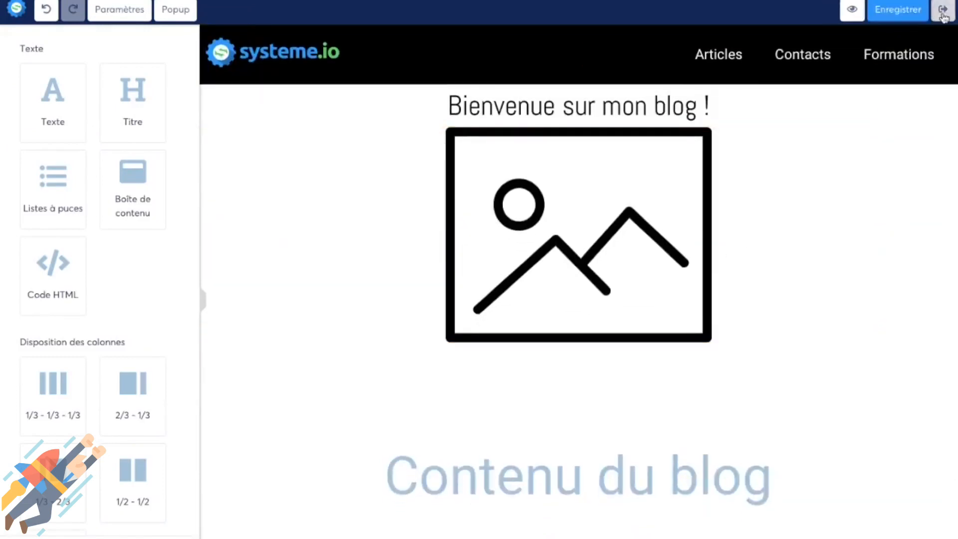
left_click(943, 16)
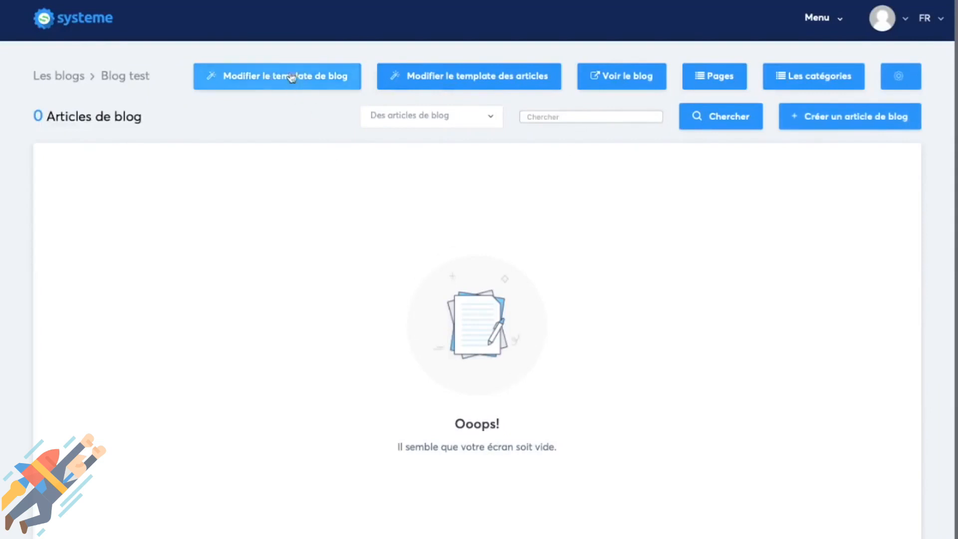
left_click(448, 85)
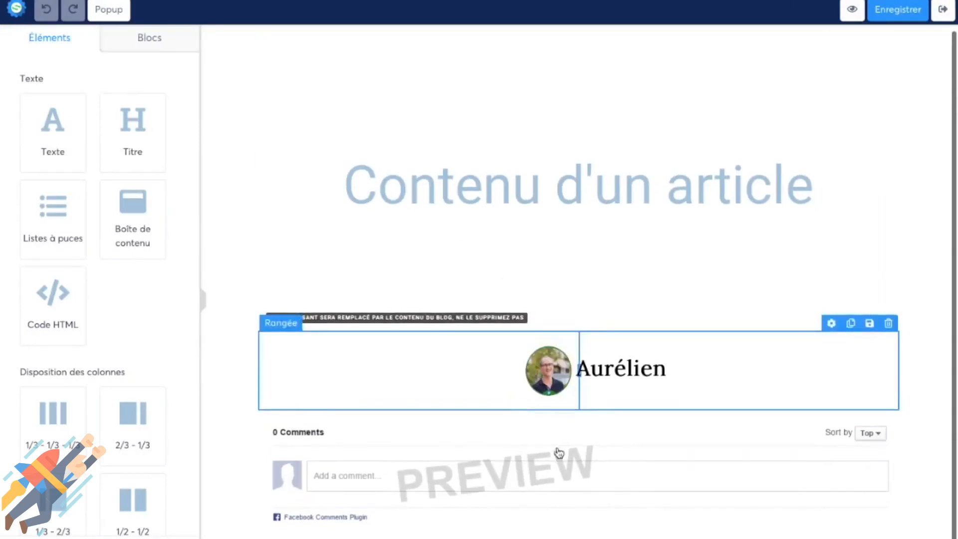
left_click(944, 10)
Create a blog article titled "Test" with the short description "test" and the path "test".
left_click(861, 121)
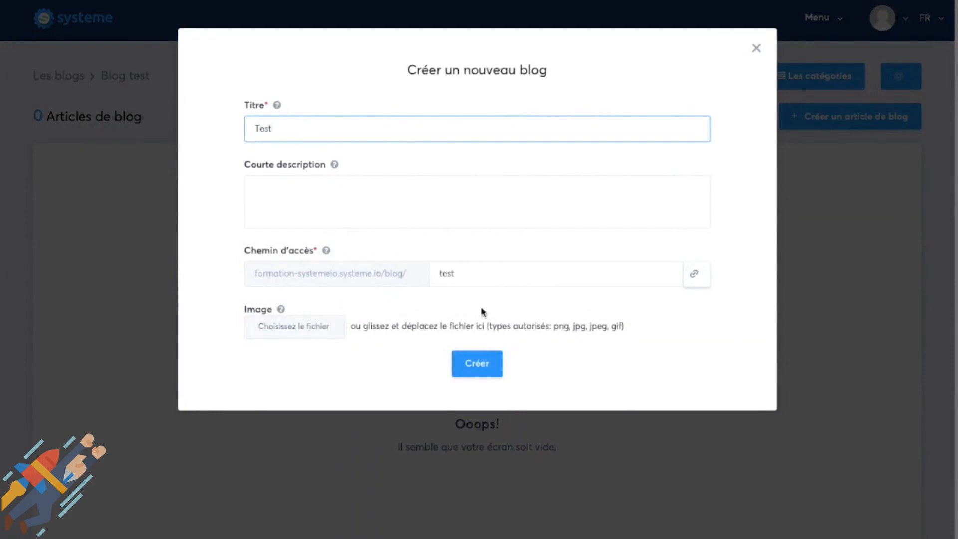
left_click_drag(447, 273, 476, 273)
left_click(388, 284)
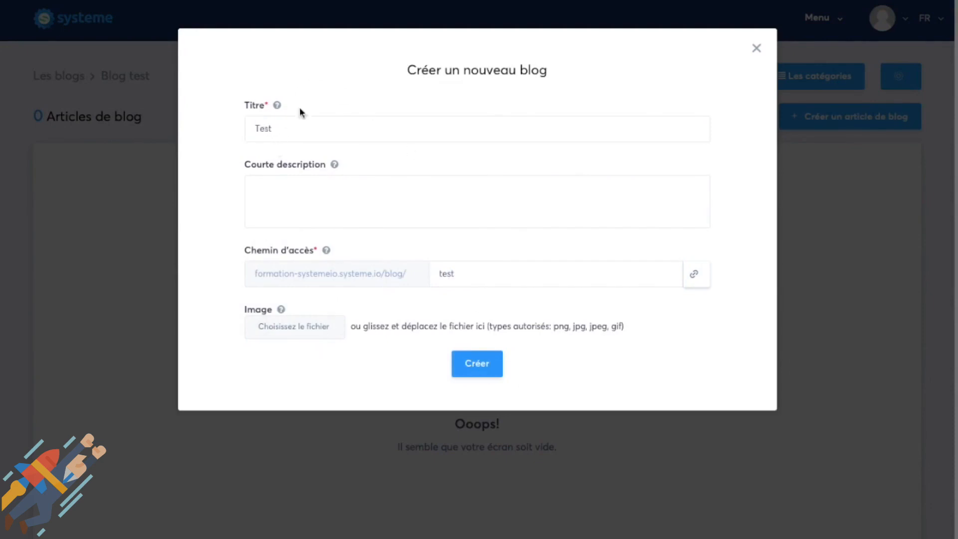
left_click(480, 363)
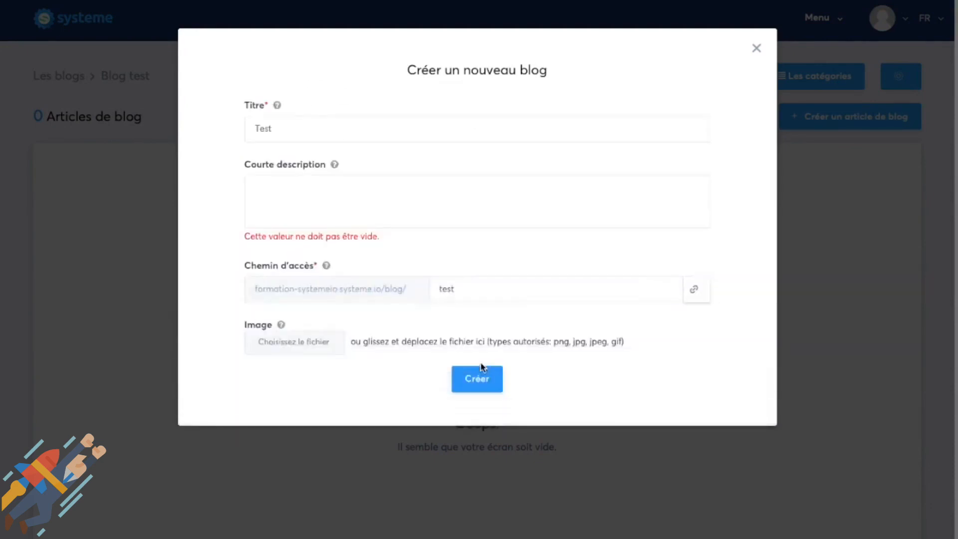
left_click(426, 194)
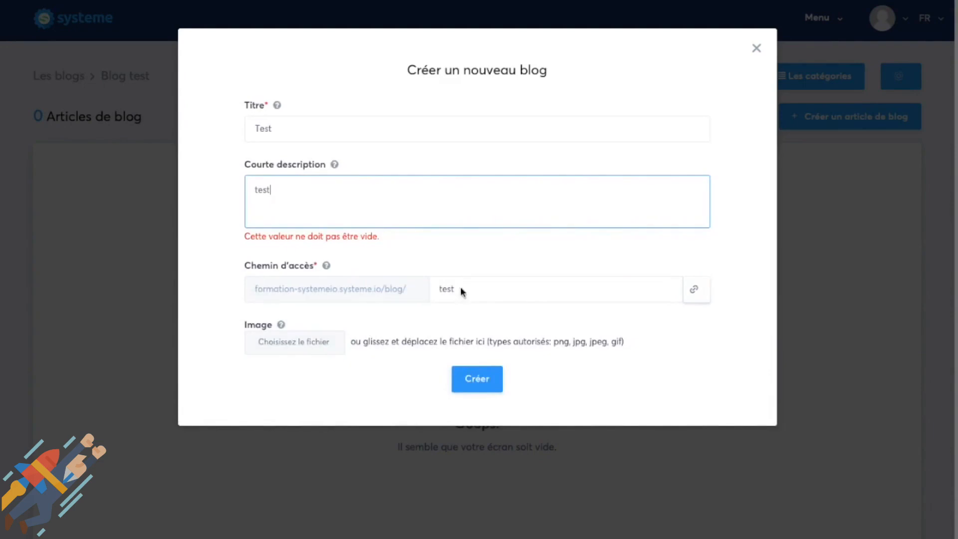
left_click(477, 378)
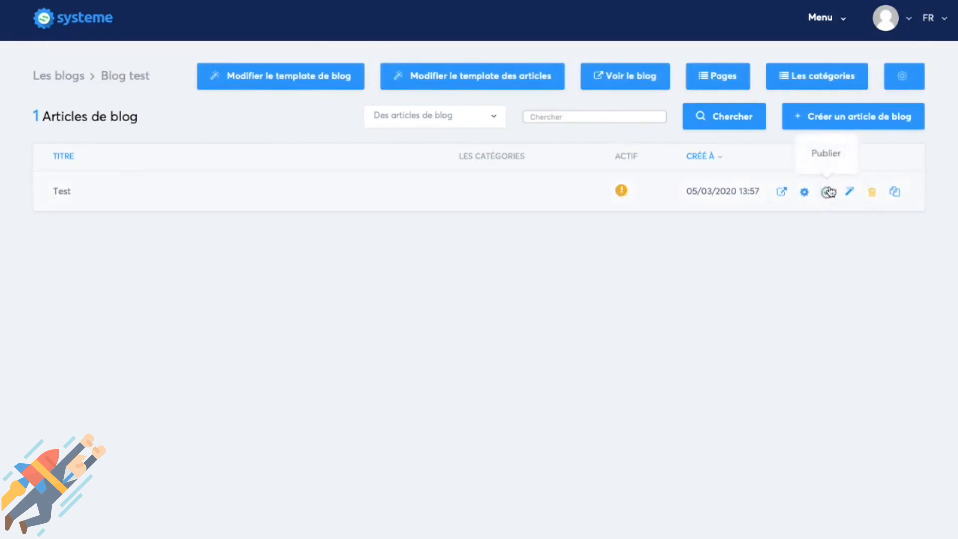
Open the Test article in the page editor and delete the large forest image below its title.
left_click(849, 192)
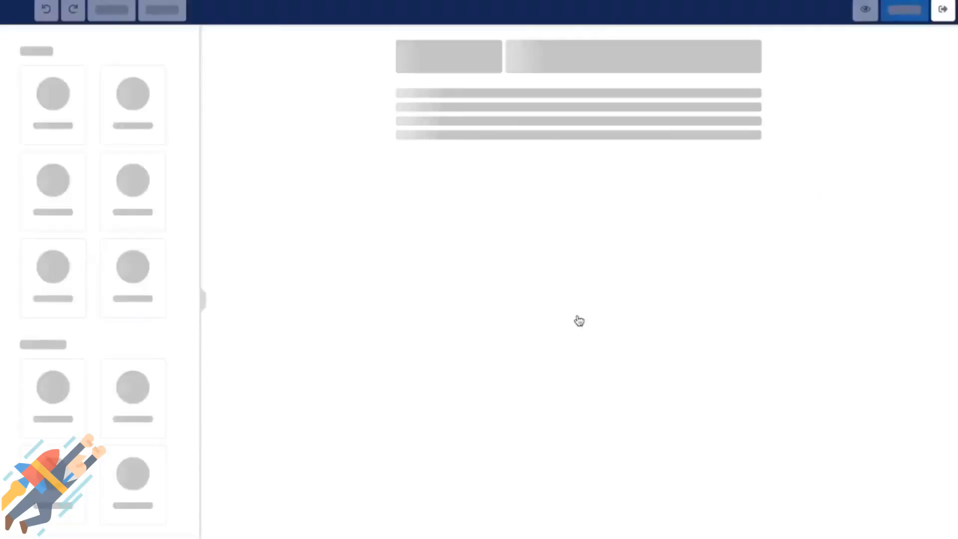
scroll(615, 328, "down", 5)
scroll(614, 329, "down", 15)
scroll(604, 344, "up", 20)
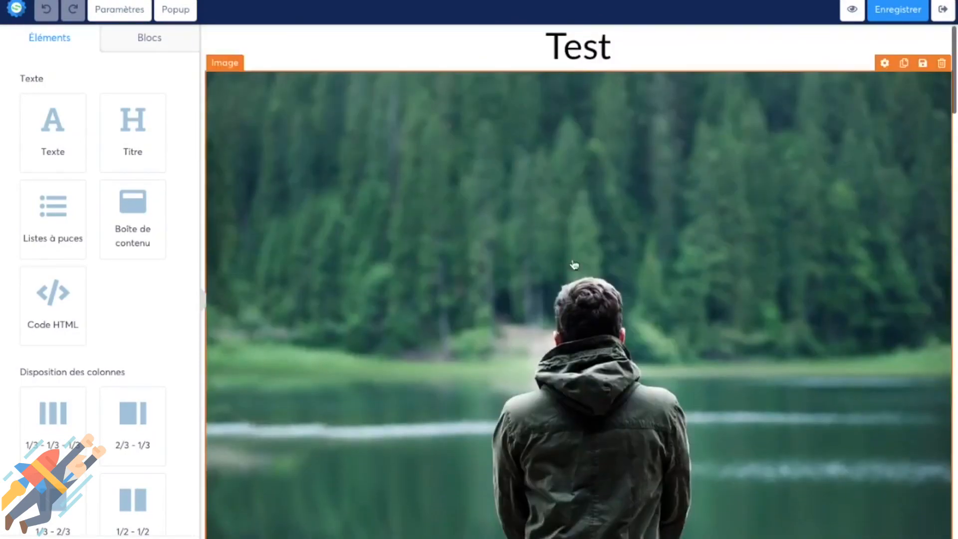
scroll(541, 264, "down", 8)
scroll(549, 264, "up", 8)
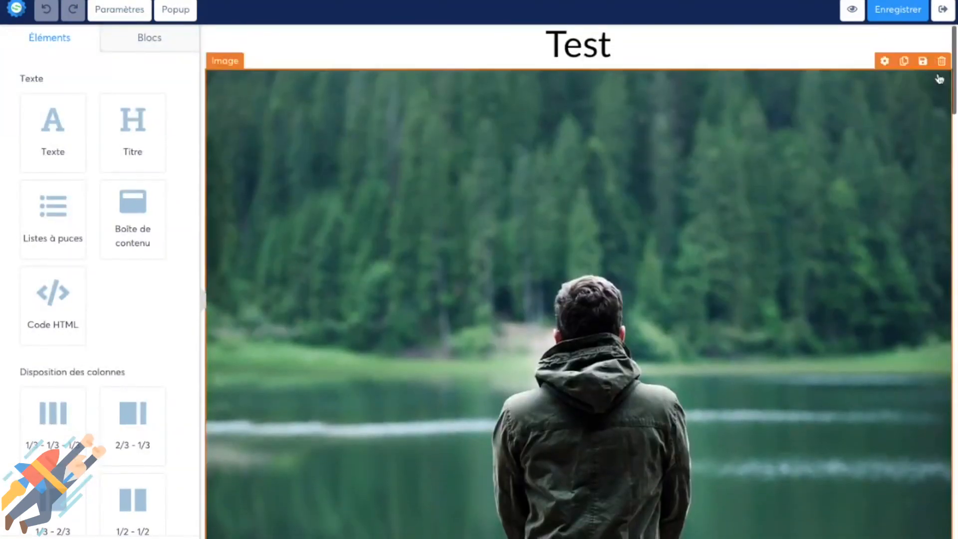
left_click(940, 80)
left_click(942, 75)
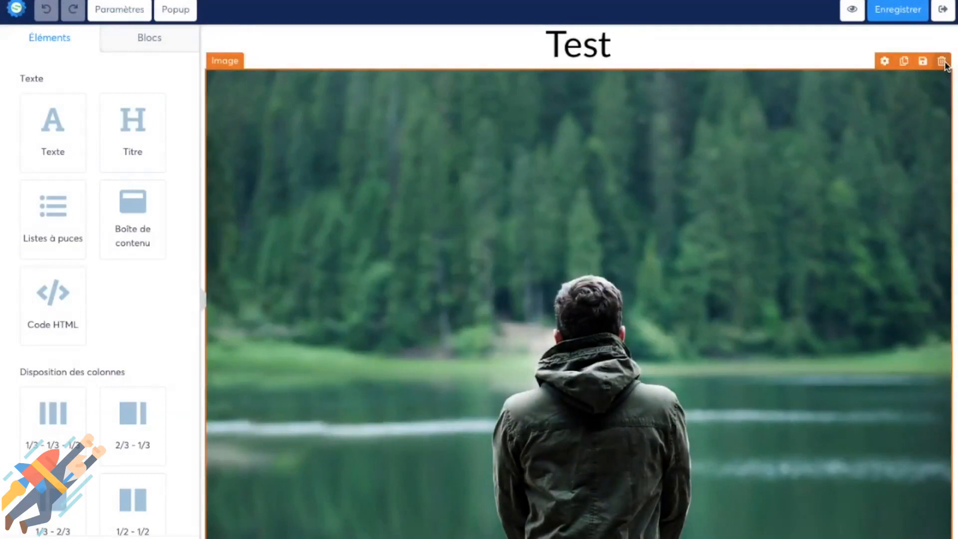
left_click(943, 63)
Inspect the text settings of the article's first paragraph and look through the page elements available for the article.
left_click(507, 202)
left_click(486, 139)
left_click(480, 122)
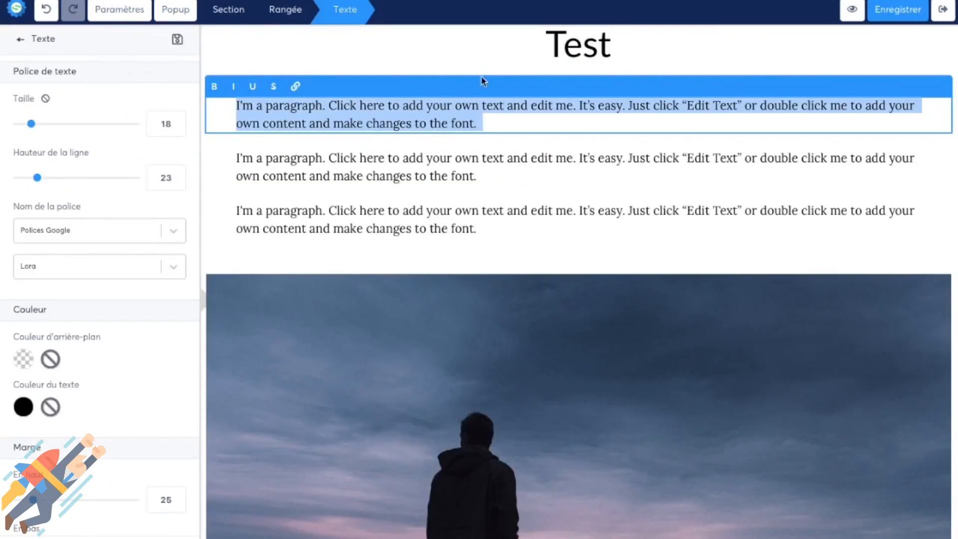
left_click(942, 13)
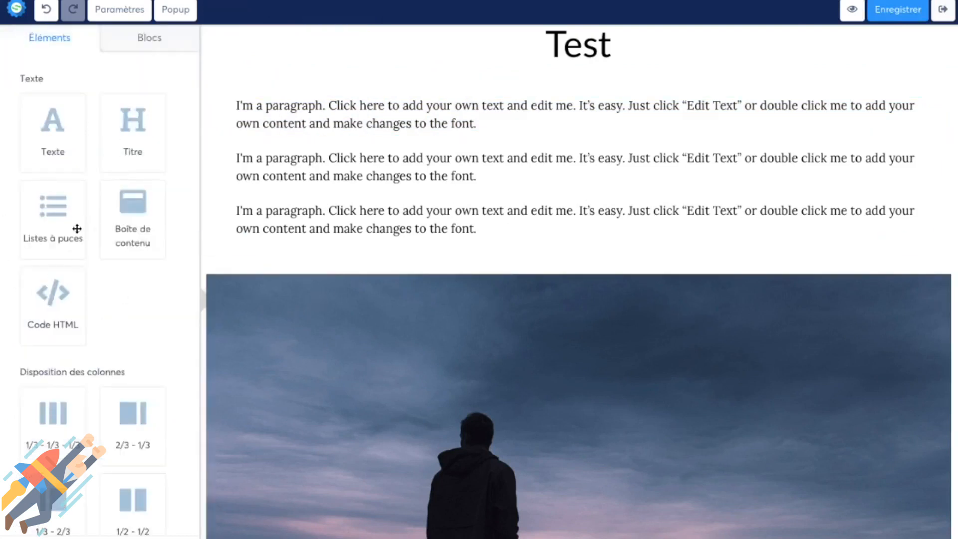
scroll(118, 336, "down", 4)
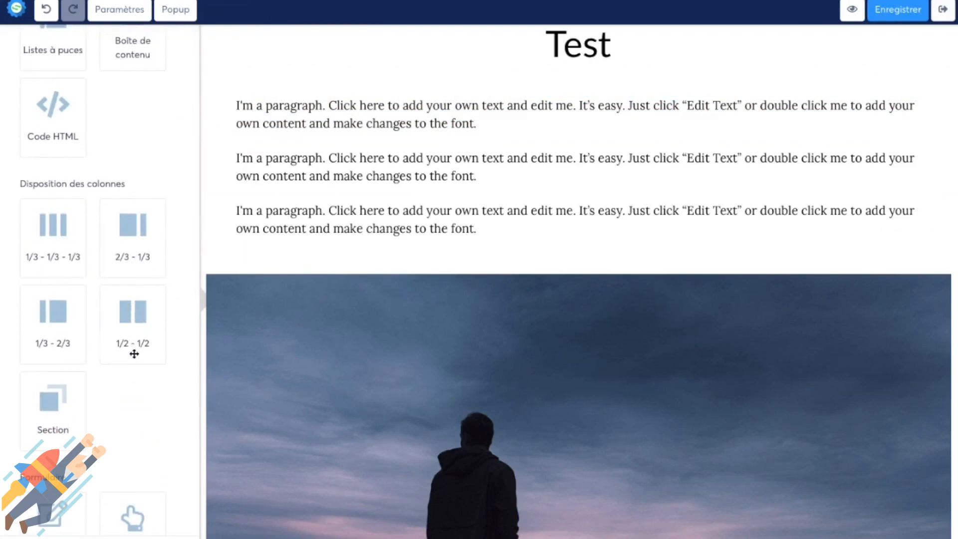
scroll(134, 354, "down", 14)
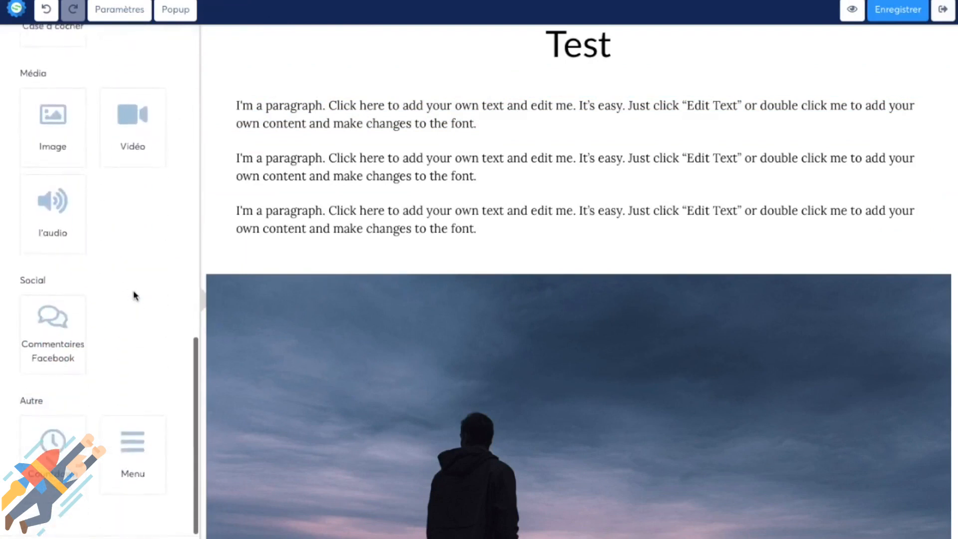
scroll(134, 296, "up", 4)
scroll(112, 256, "down", 4)
scroll(124, 292, "up", 4)
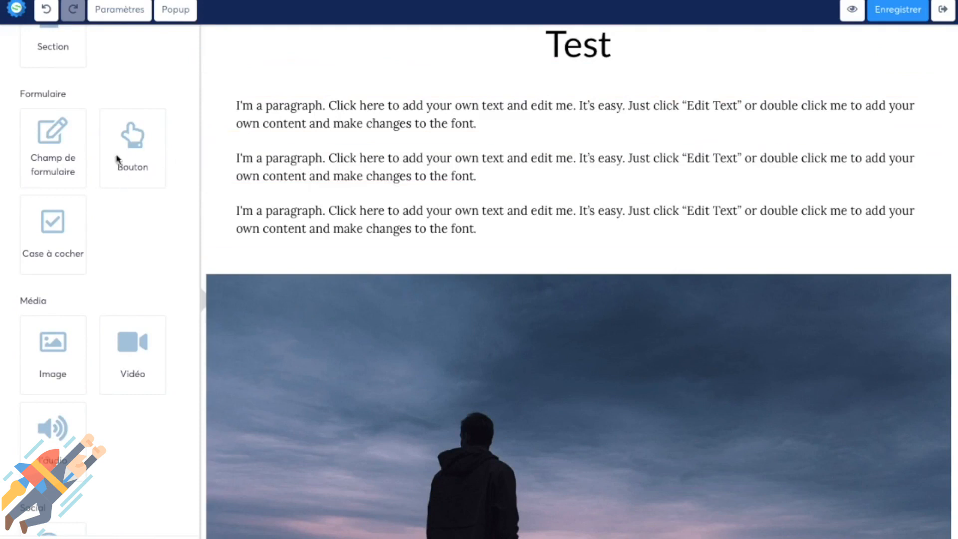
Insert a form field between the last paragraph and the second image of the article.
left_click_drag(55, 156, 438, 295)
scroll(80, 295, "down", 5)
scroll(80, 295, "up", 5)
Insert a three-column row above the form field and widen its middle column on both sides.
left_click_drag(61, 231, 370, 250)
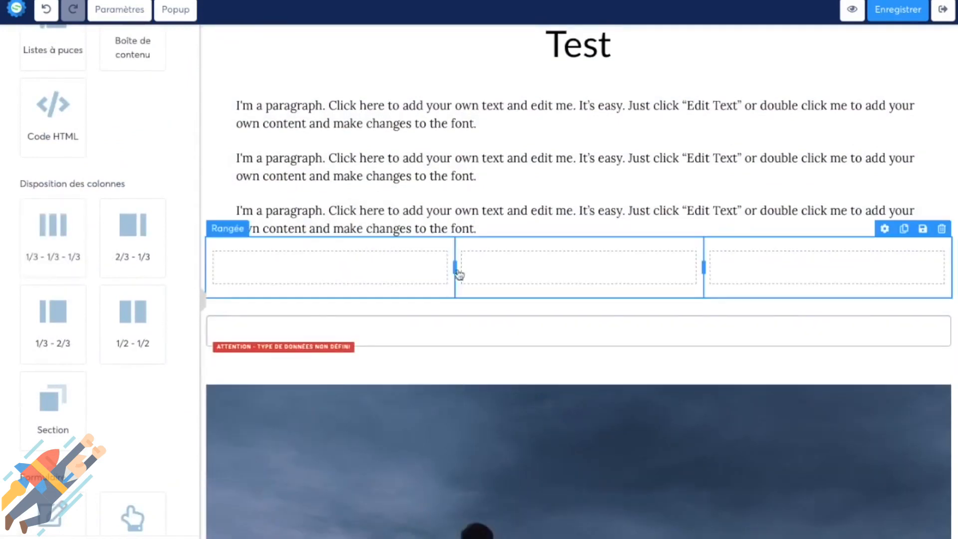
left_click_drag(460, 273, 415, 271)
left_click_drag(703, 273, 731, 279)
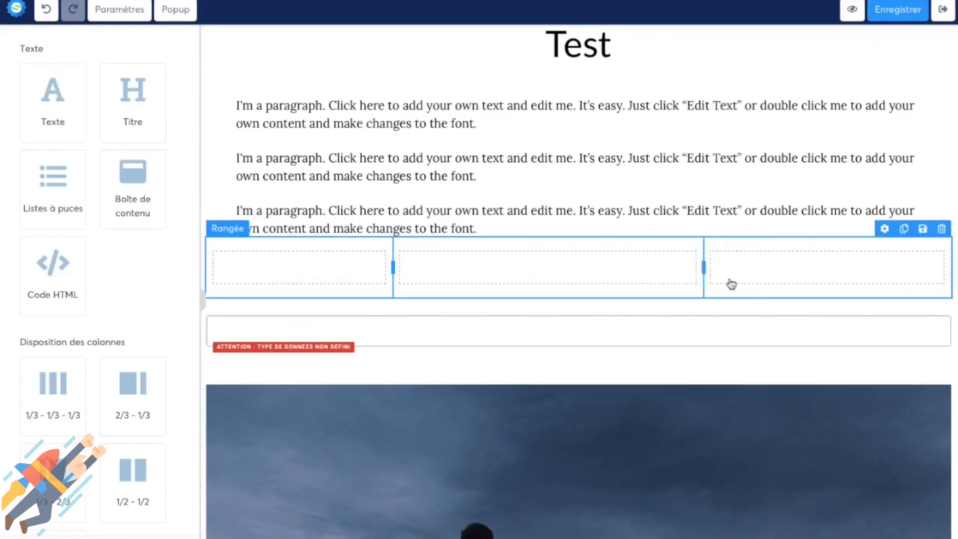
Add a text element in the middle column reading "Recevez notre ebook "Une productivité en Or" gratuitement par email :".
left_click_drag(50, 100, 557, 279)
double_click(558, 278)
type("Recevez notre ebook \"Une productivité en Or")
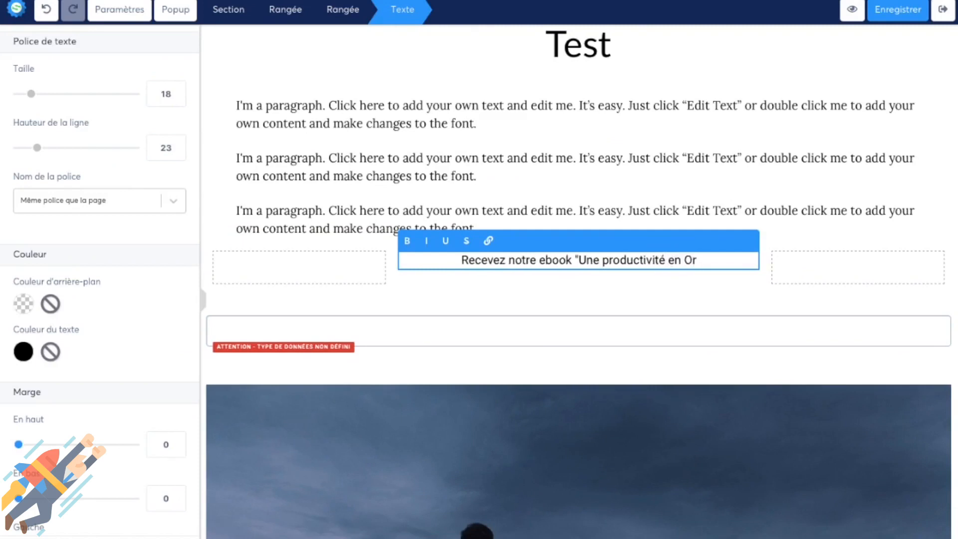
type("\" gra")
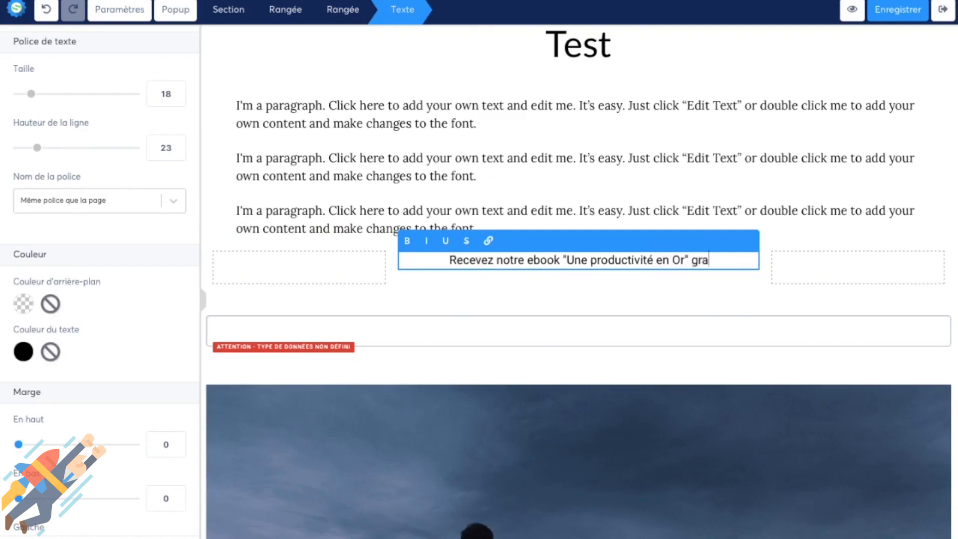
type("tuitement par emai")
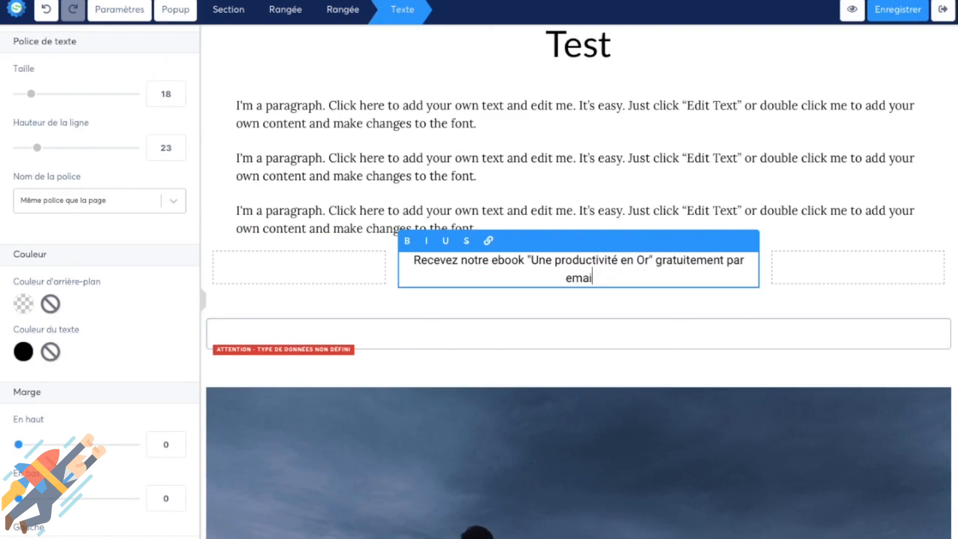
left_click(516, 315)
Move the form field below the ebook text in the middle column and set its data type to Email.
left_click_drag(537, 325, 550, 284)
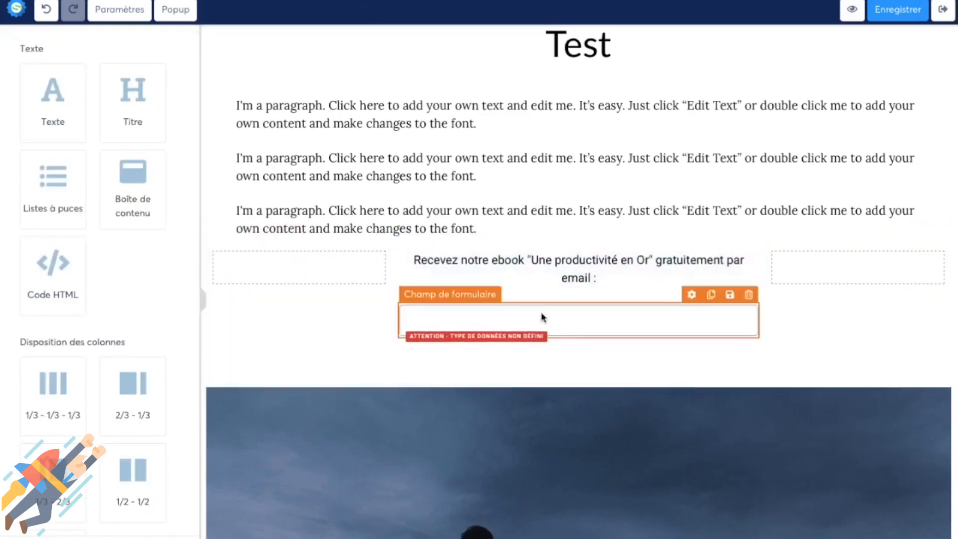
left_click(541, 317)
left_click(115, 70)
left_click(123, 122)
left_click(299, 197)
Add a button below the email field in the middle column, labelled "Cliquez ici pour recevoir votre exemplaire".
scroll(132, 280, "down", 6)
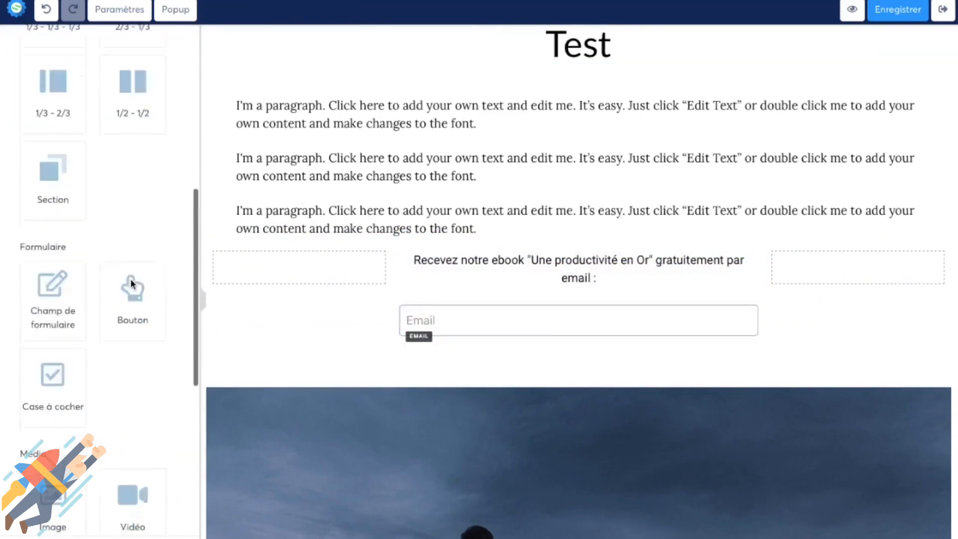
left_click_drag(131, 307, 526, 346)
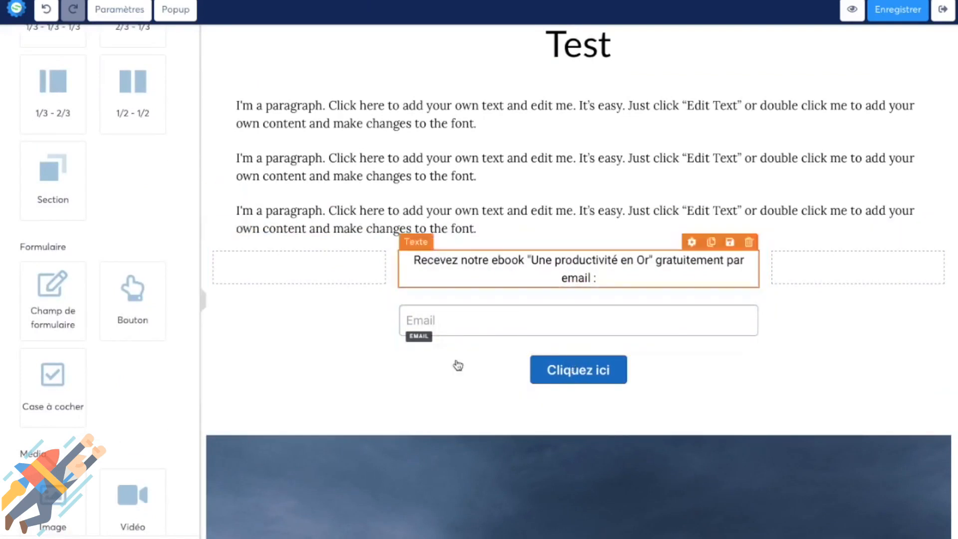
left_click(571, 374)
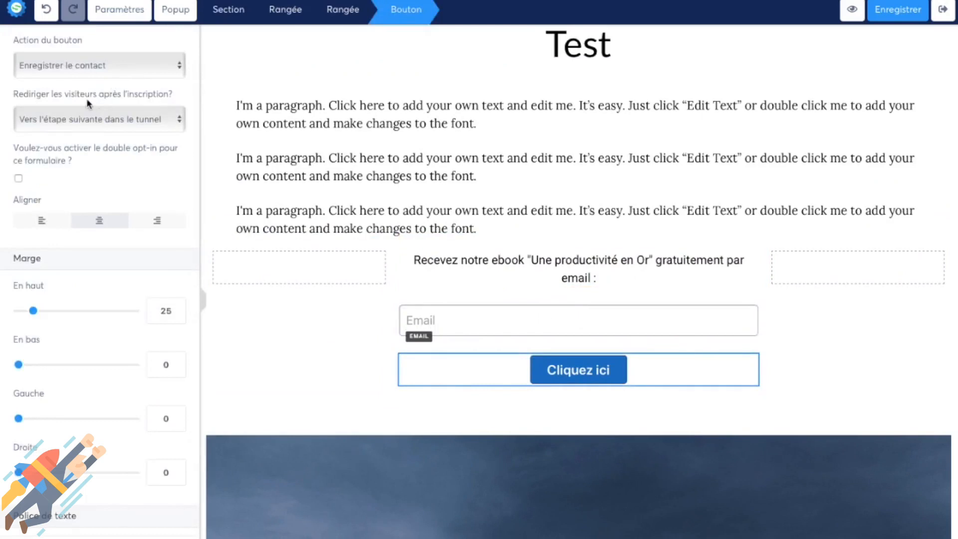
scroll(86, 142, "down", 7)
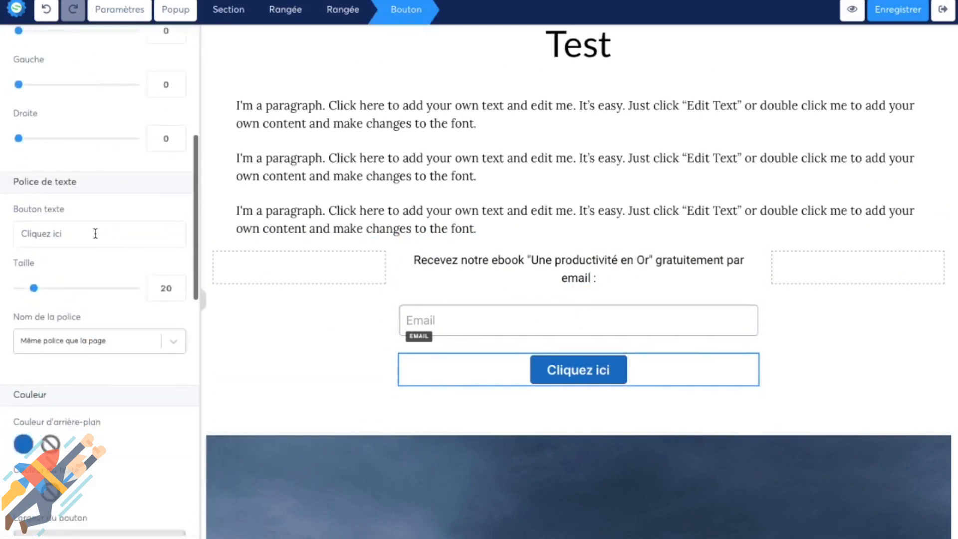
left_click_drag(95, 232, 6, 237)
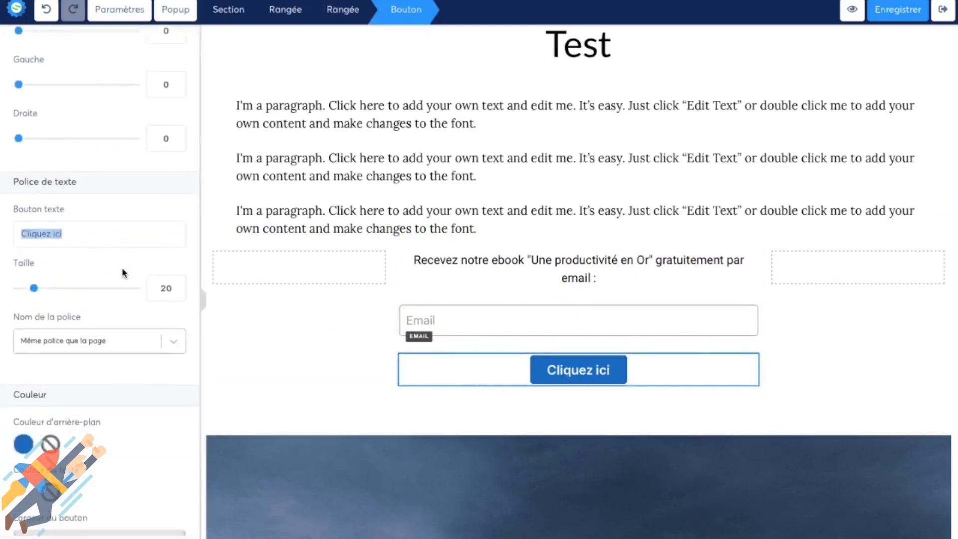
type("Cliquez ")
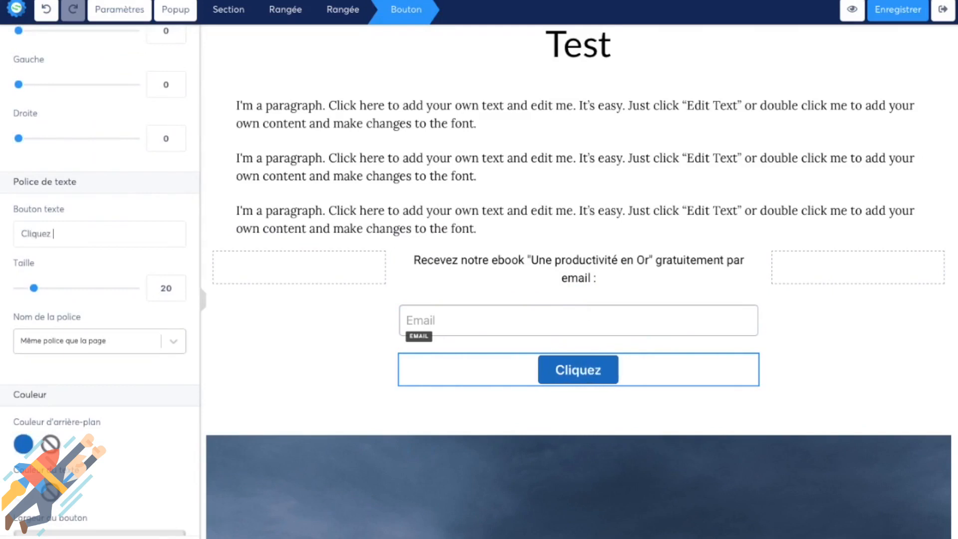
type("ici pour recevoir ")
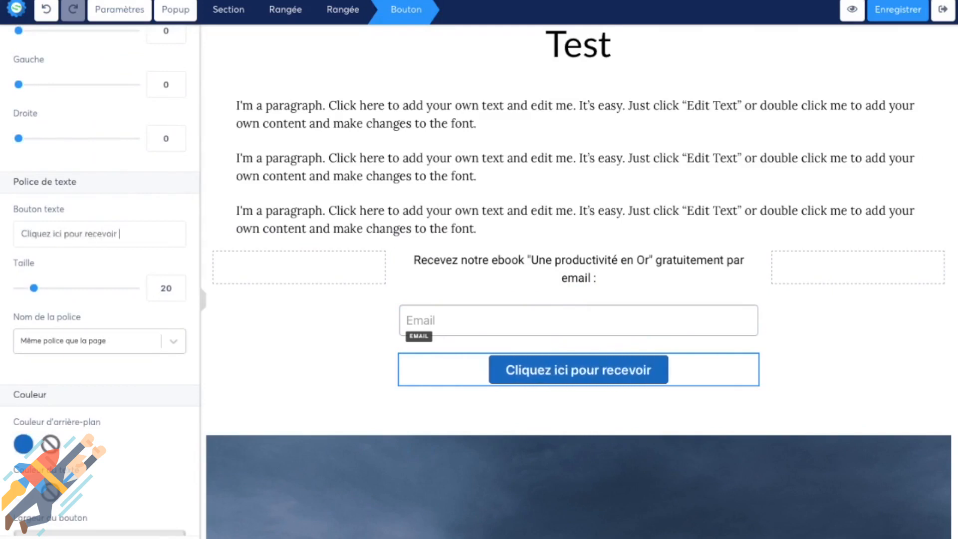
type("votre exemplaire")
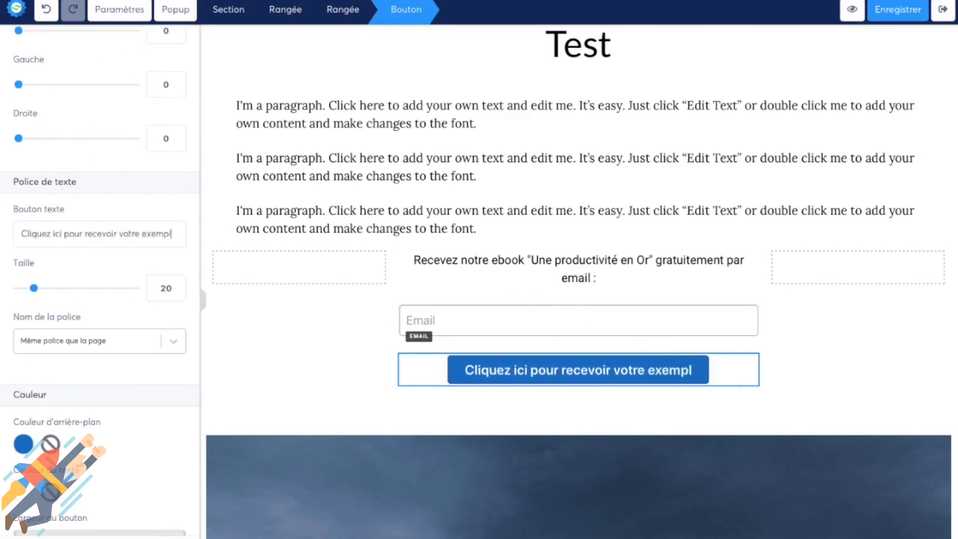
left_click(776, 330)
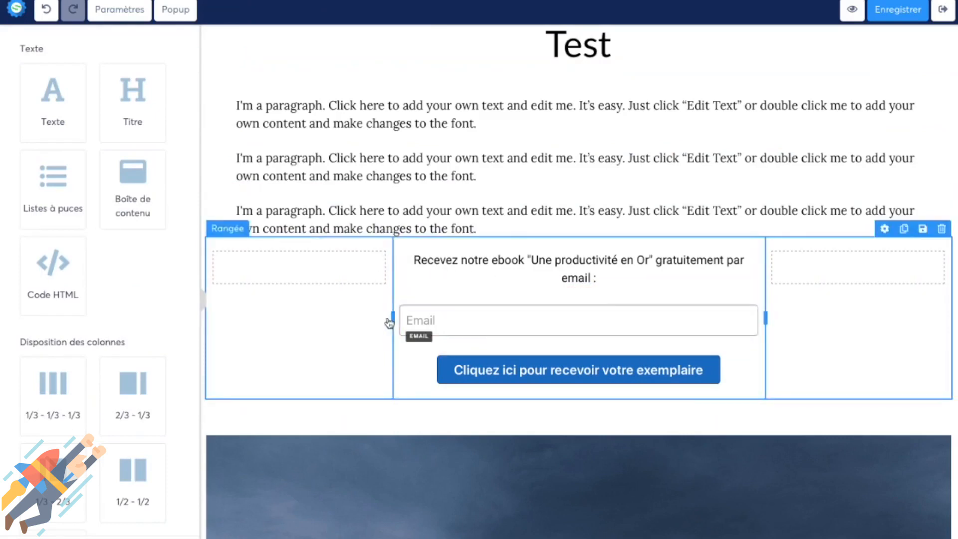
Shift the opt-in column towards the right edge of the row and move the last two paragraphs into the widened left column.
left_click_drag(392, 316, 622, 323)
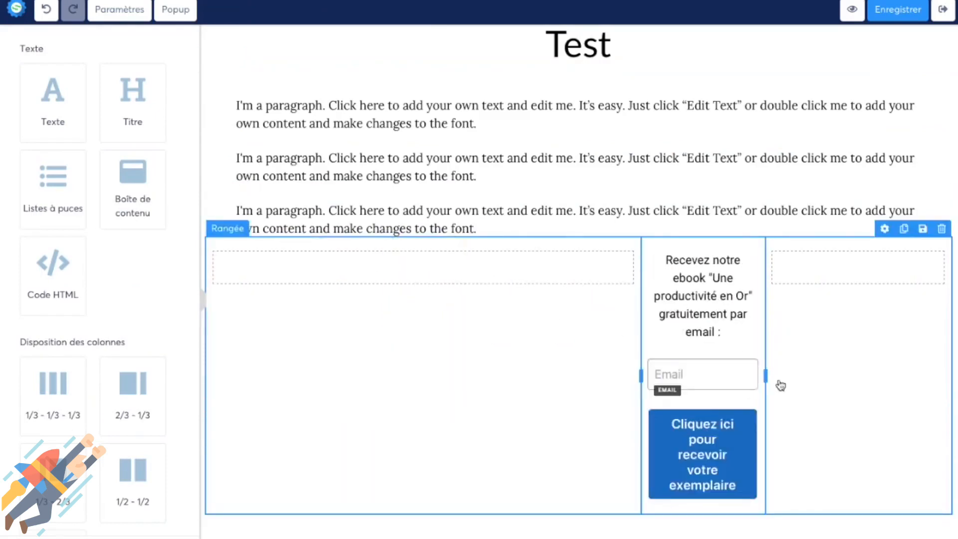
left_click_drag(764, 377, 871, 377)
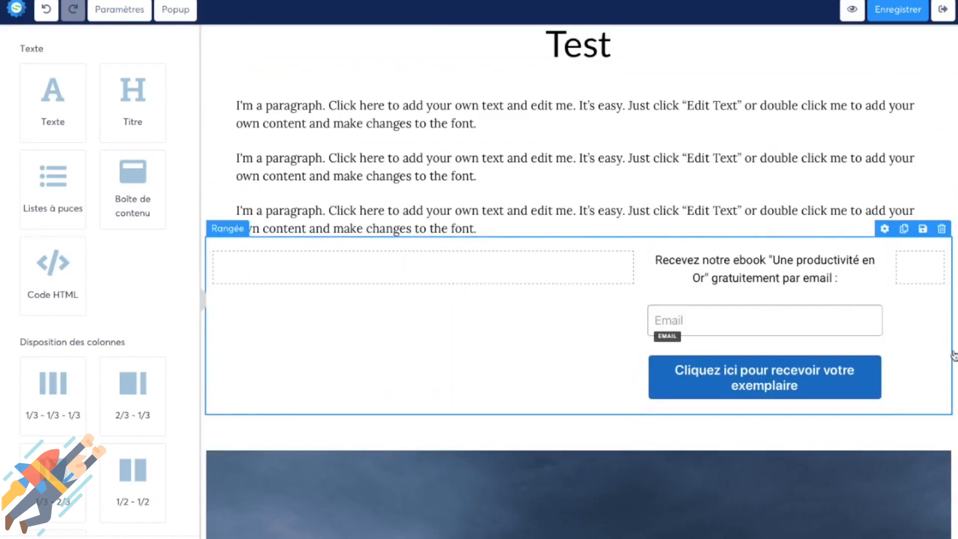
left_click_drag(702, 216, 581, 279)
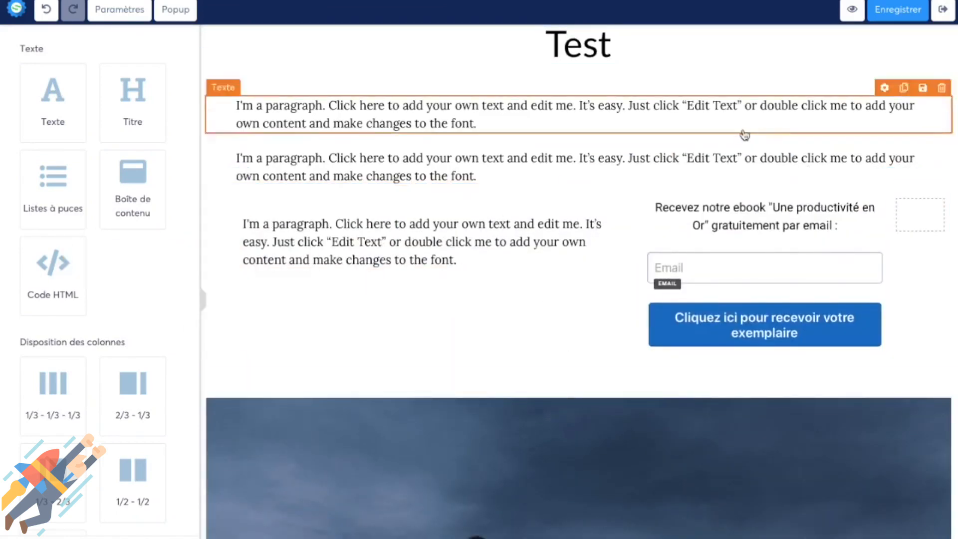
left_click_drag(589, 176, 525, 257)
left_click_drag(730, 172, 559, 213)
left_click_drag(397, 159, 687, 161)
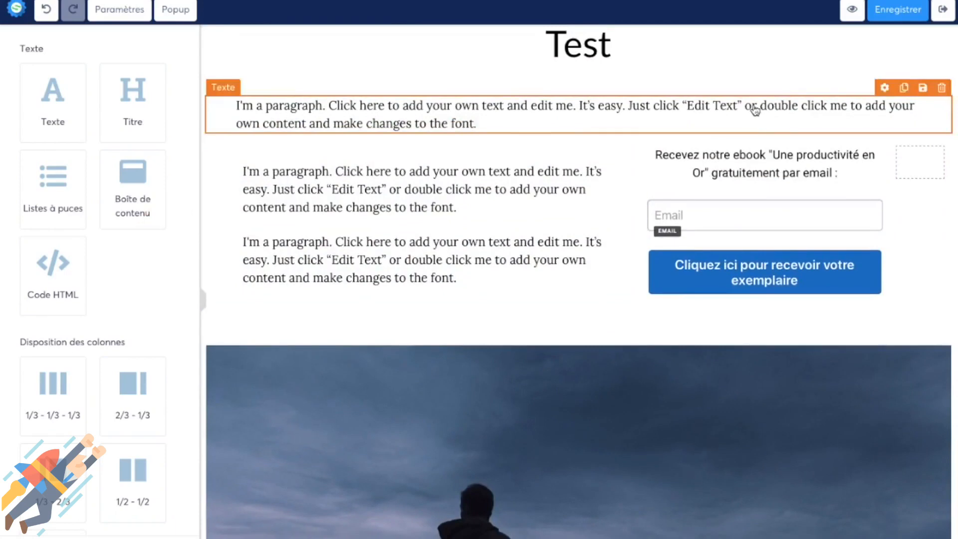
Duplicate the remaining full-width paragraph under the title and place the copy between the opt-in row and the image.
left_click(904, 87)
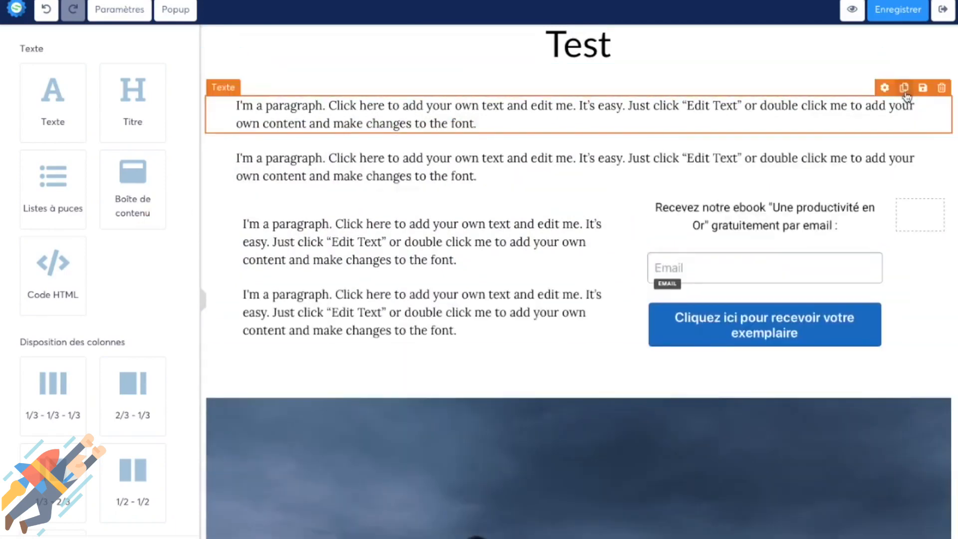
left_click_drag(744, 179, 697, 306)
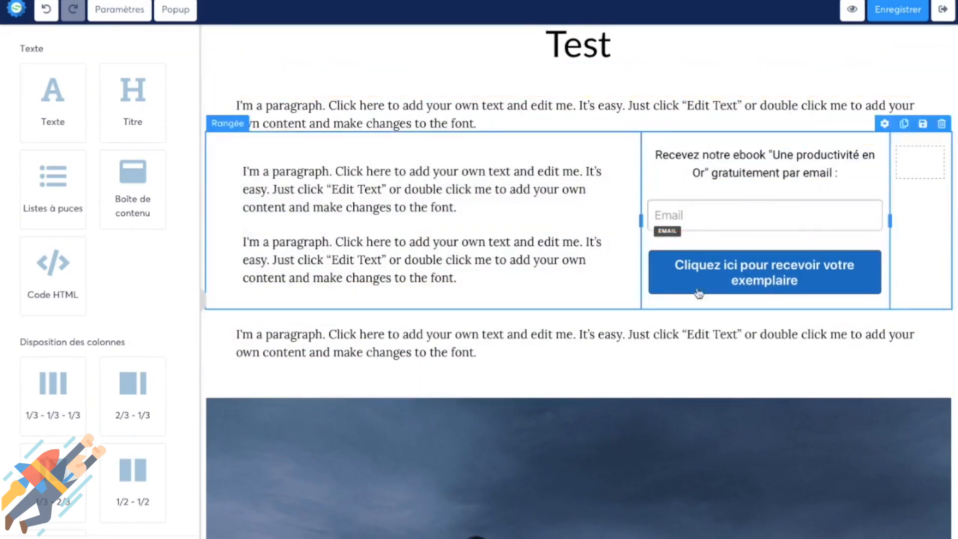
scroll(539, 370, "down", 15)
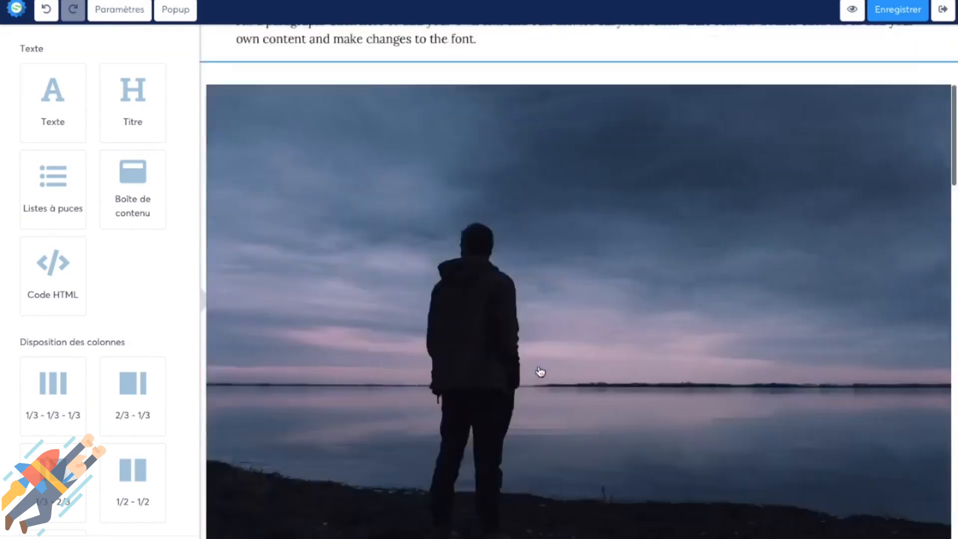
scroll(759, 289, "up", 15)
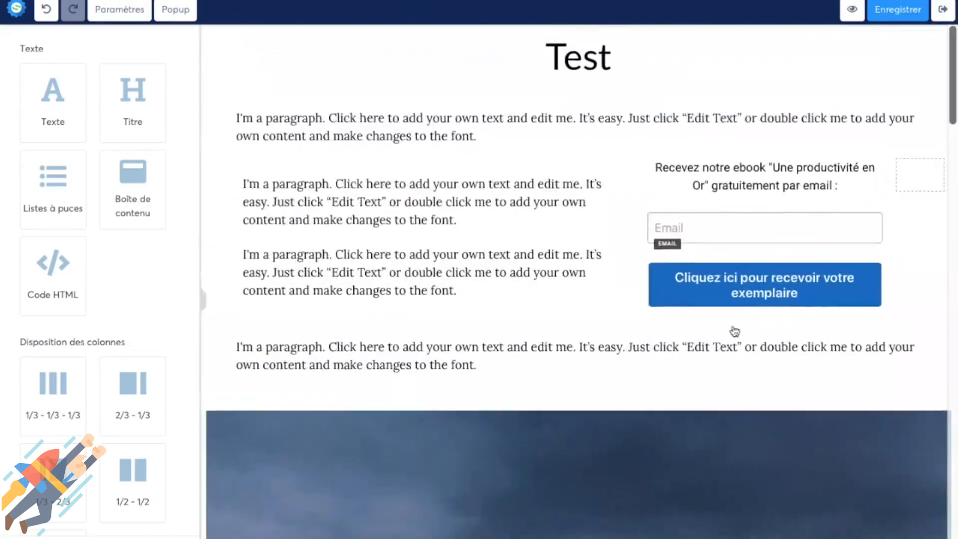
Make the whole ebook text above the email field bold.
left_click(776, 165)
left_click_drag(752, 169, 819, 173)
left_click(741, 148)
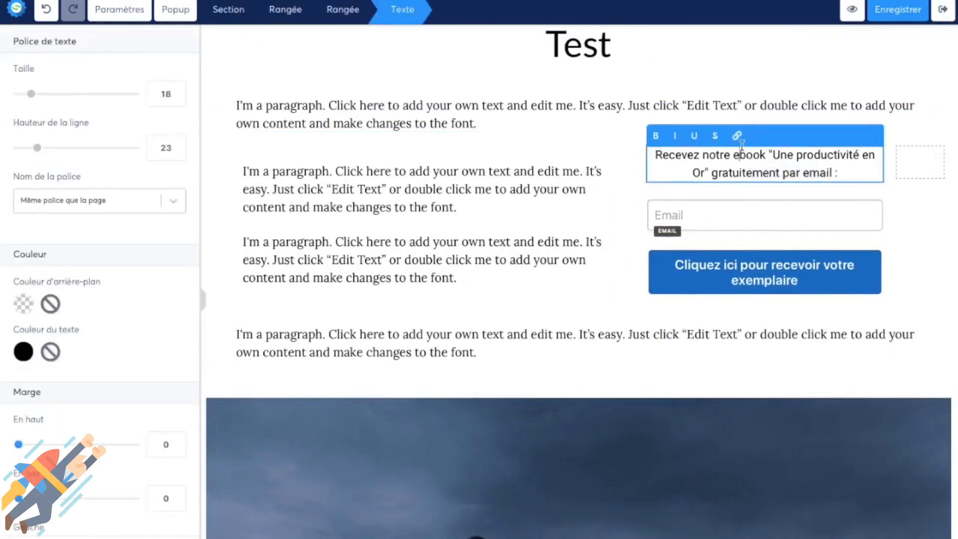
left_click(613, 208)
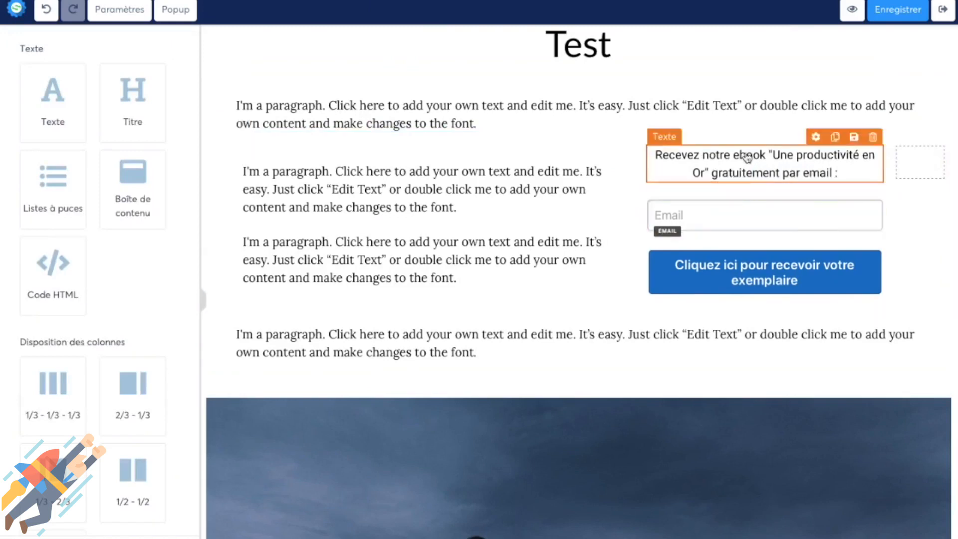
left_click(762, 175)
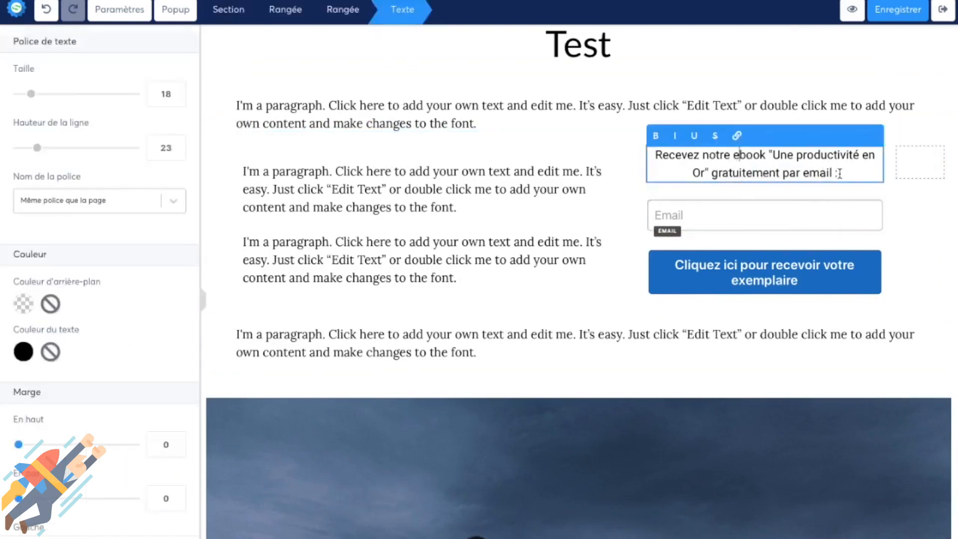
left_click_drag(840, 173, 610, 158)
left_click(661, 145)
key("ctrl+a")
left_click(653, 142)
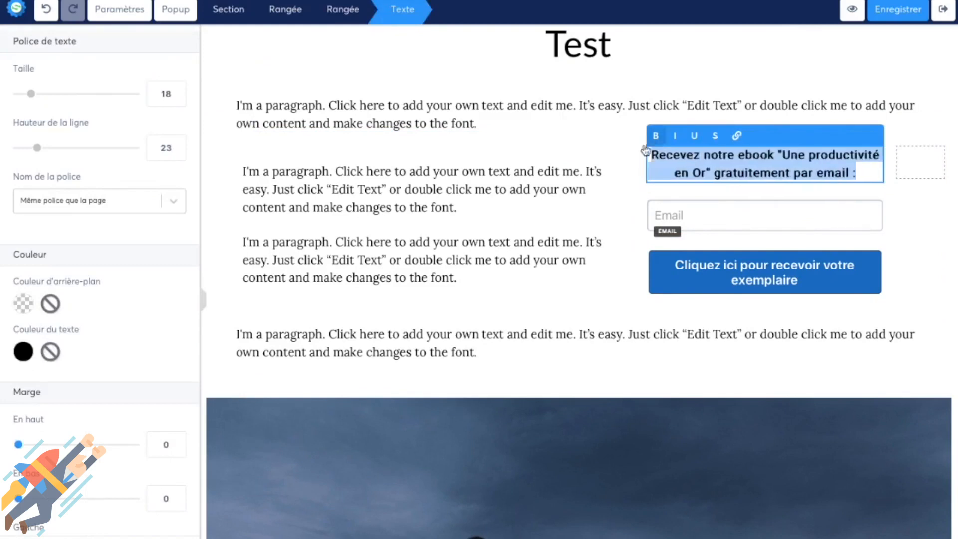
left_click(619, 181)
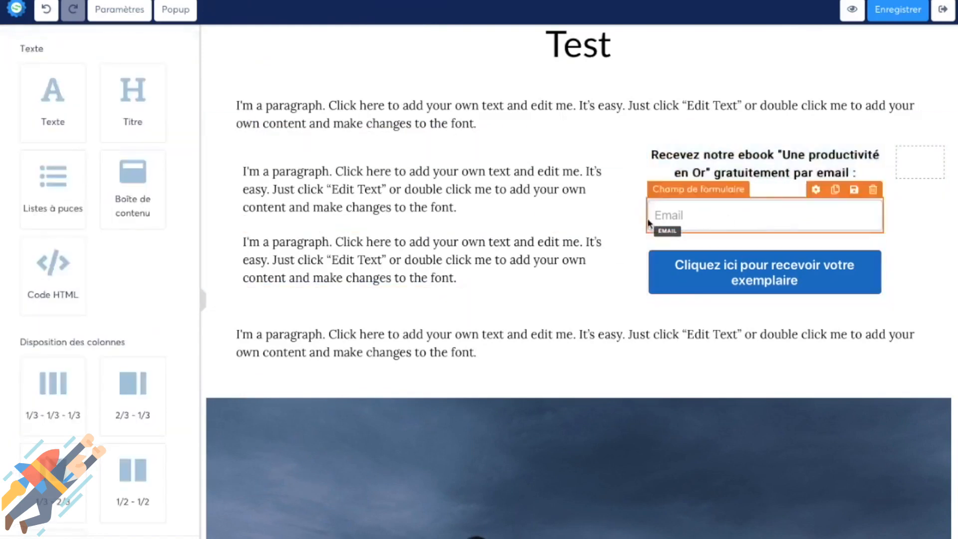
Save the Test article and leave the editor to return to the blog's article list.
left_click(700, 282)
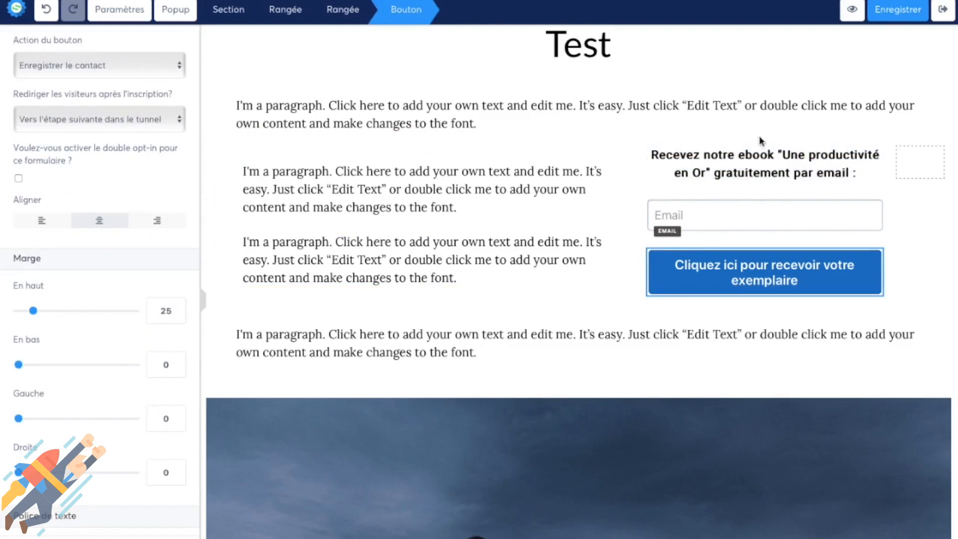
left_click(916, 10)
left_click(941, 12)
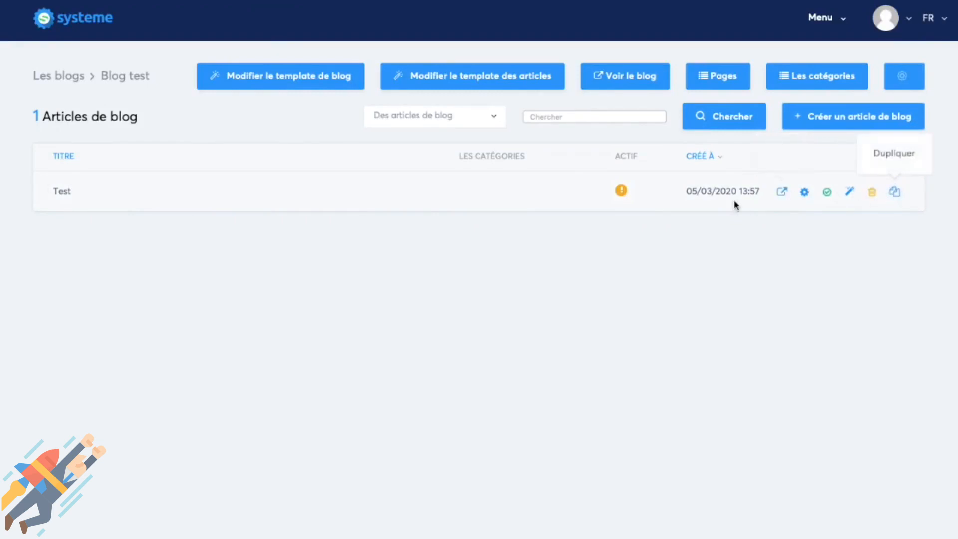
View the published blog's home page from header to footer and return to the article list.
left_click(632, 82)
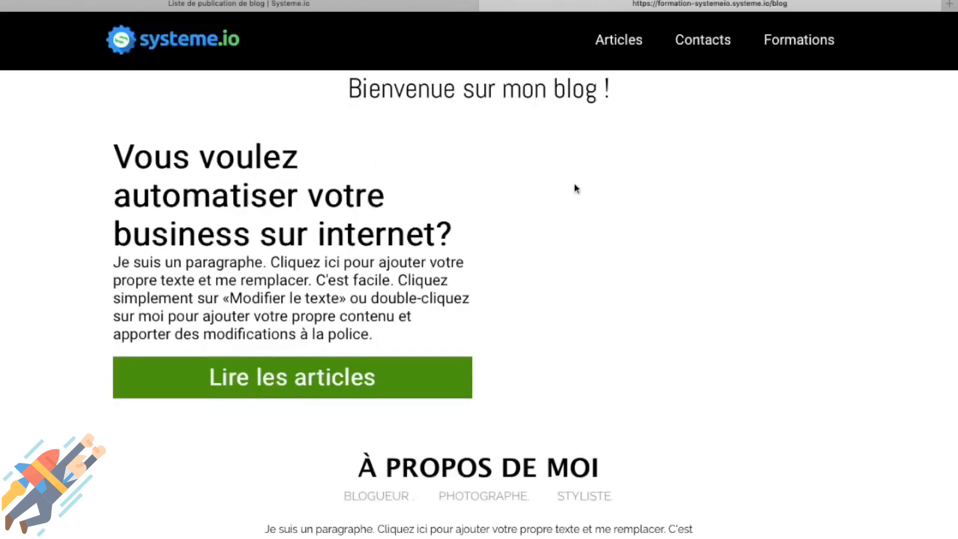
scroll(591, 385, "down", 8)
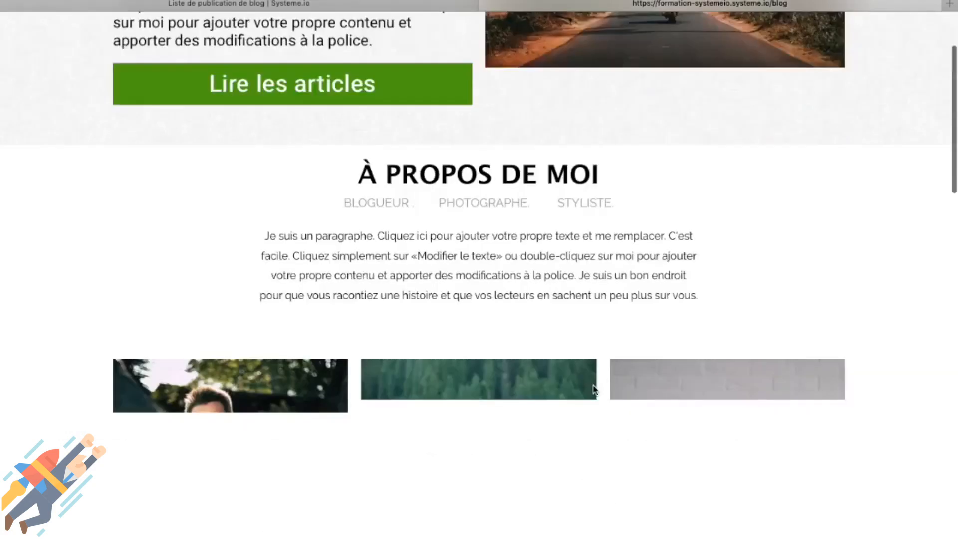
scroll(544, 272, "down", 15)
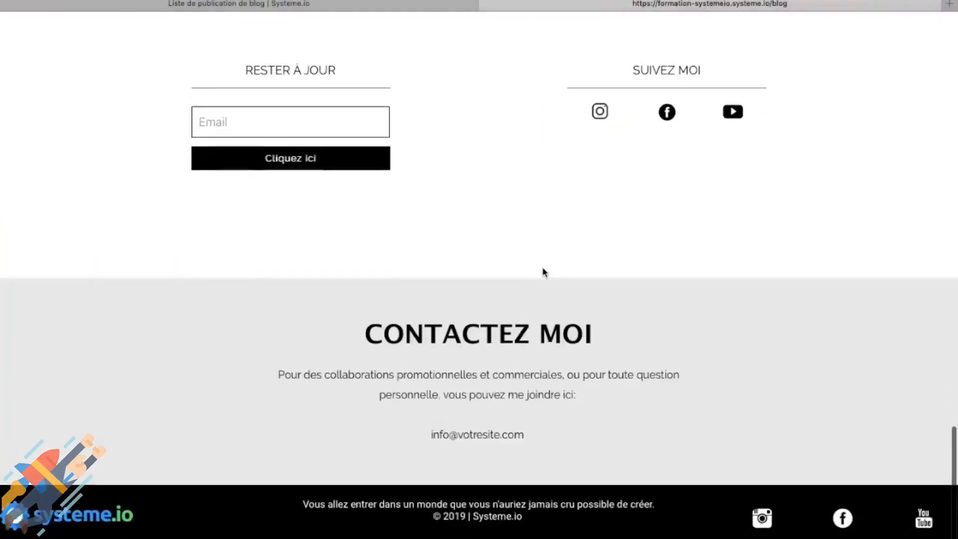
scroll(549, 206, "up", 20)
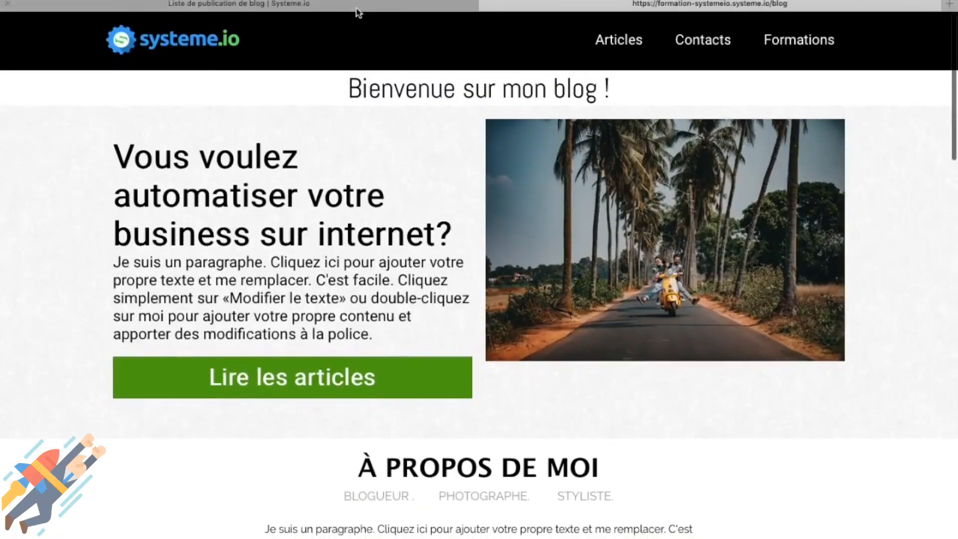
left_click(357, 6)
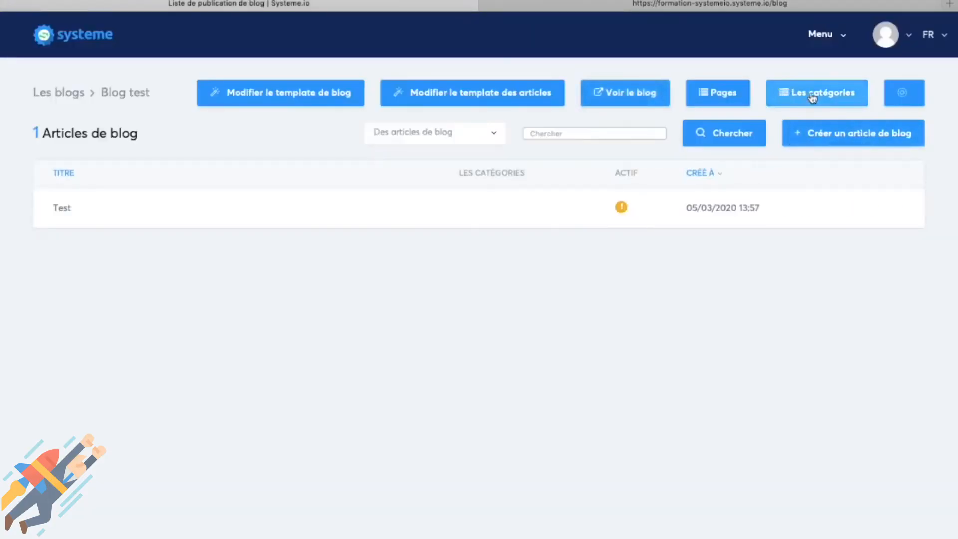
Open the list of information pages of Blog test and examine its entries.
left_click(722, 95)
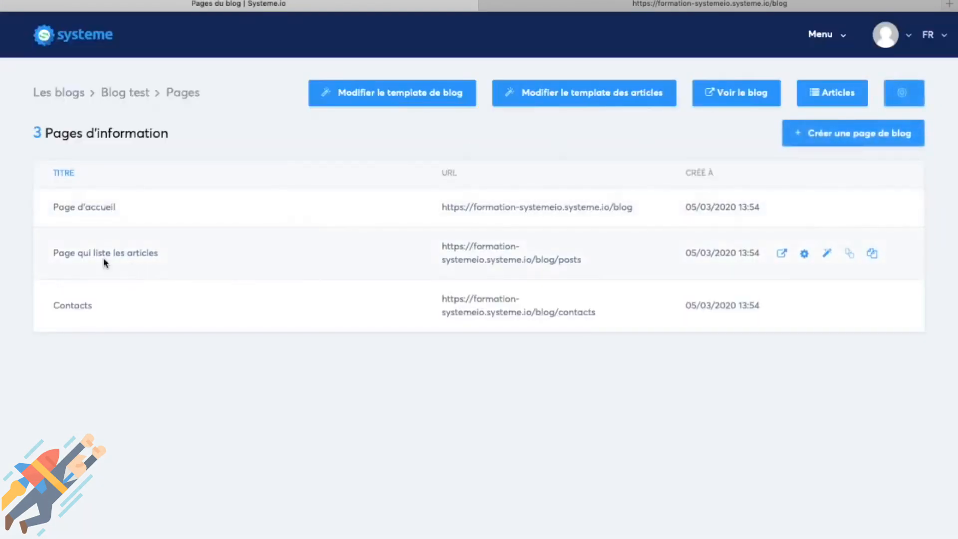
left_click_drag(94, 255, 145, 255)
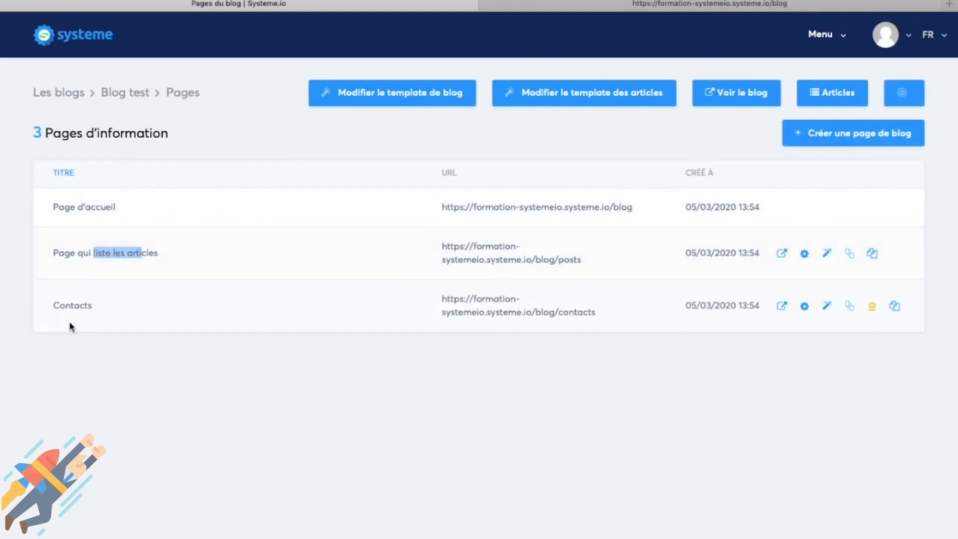
left_click(192, 418)
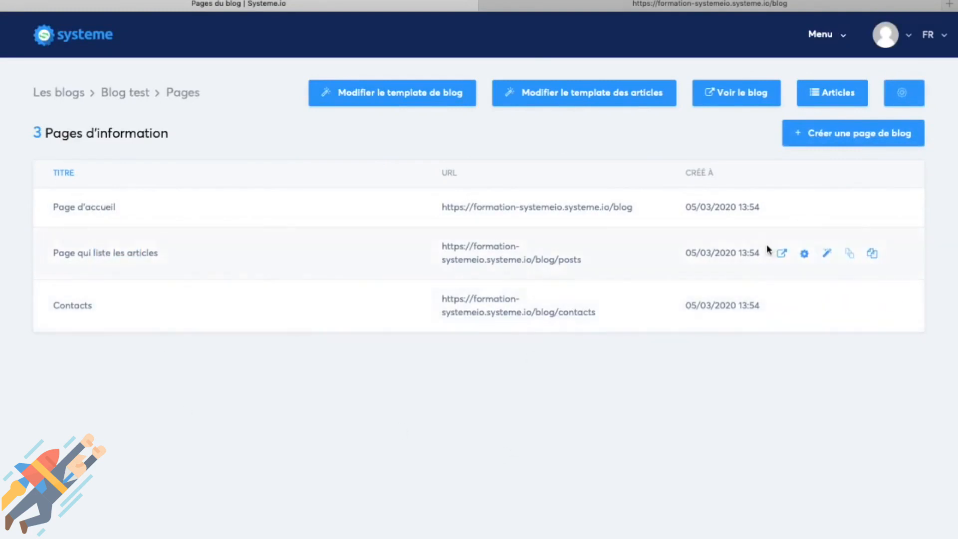
Open "Page qui liste les articles" in the editor, examine its layout, and exit back to the pages list.
left_click(827, 254)
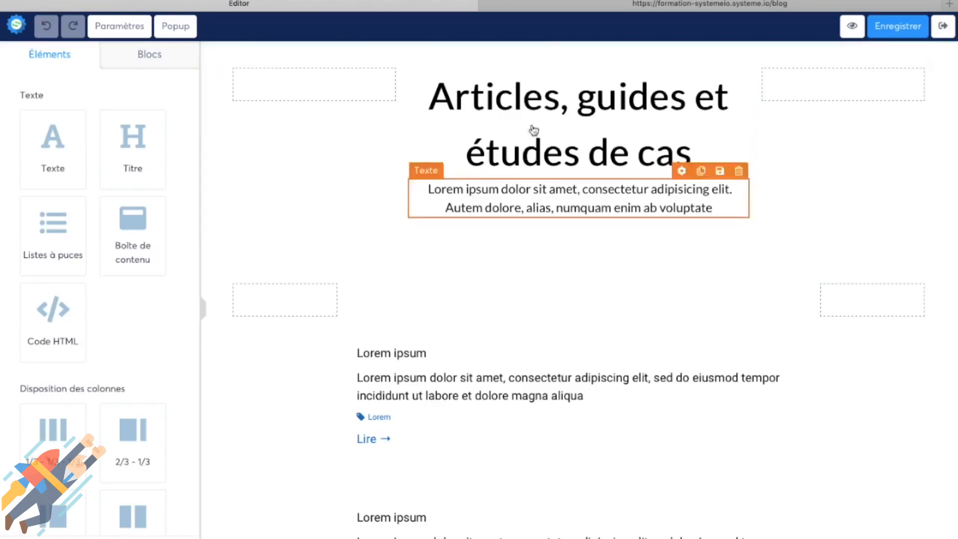
scroll(487, 187, "down", 8)
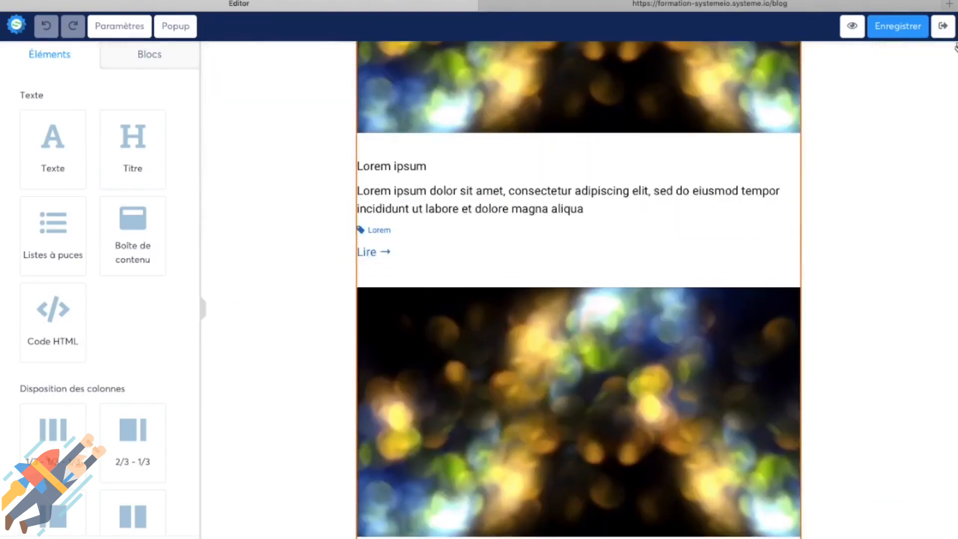
left_click(943, 25)
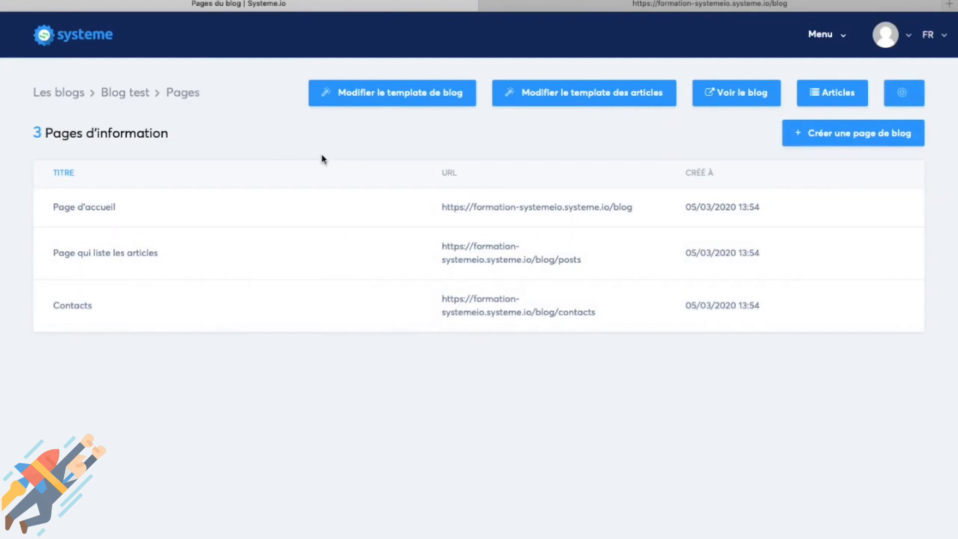
Return to the article list of Blog test, view the blog's categories page, and go back to the article list.
left_click(139, 99)
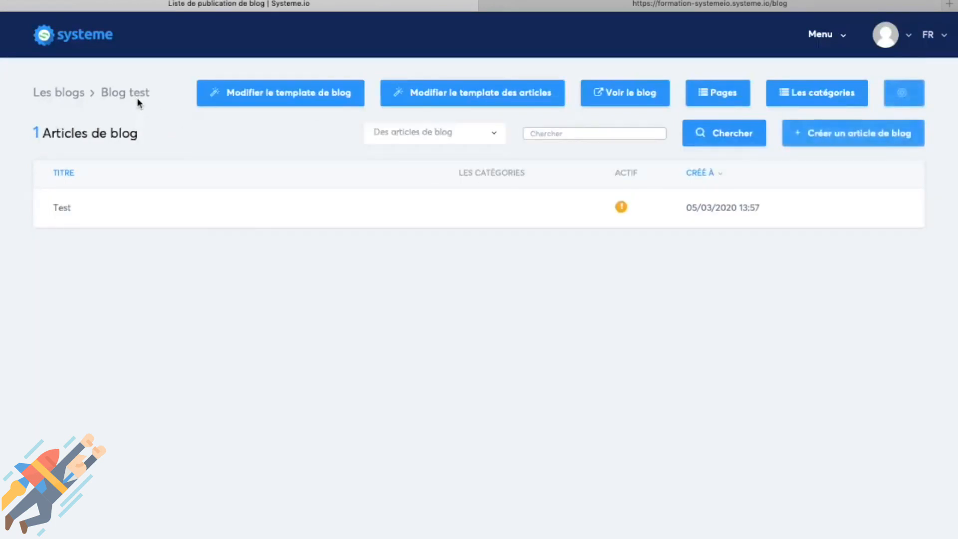
left_click(791, 95)
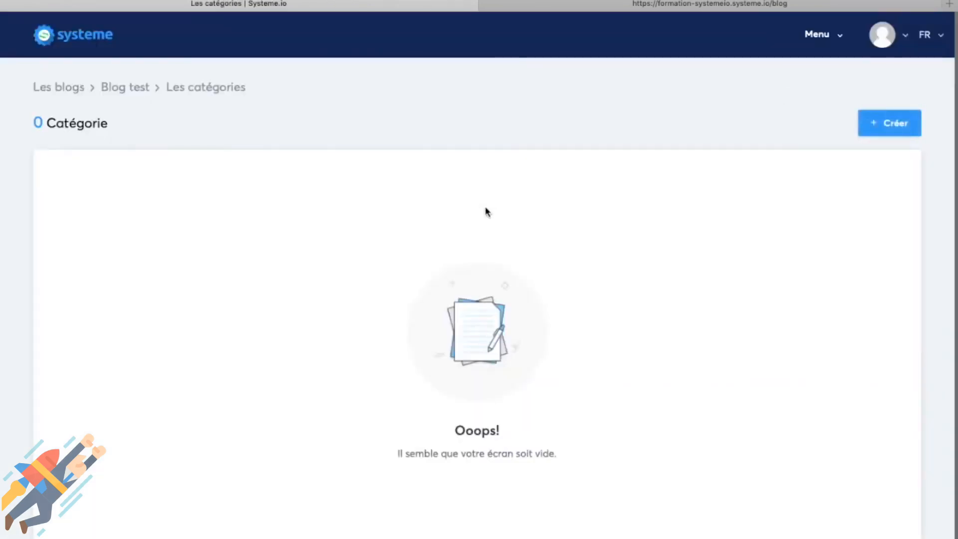
scroll(507, 132, "left", 10)
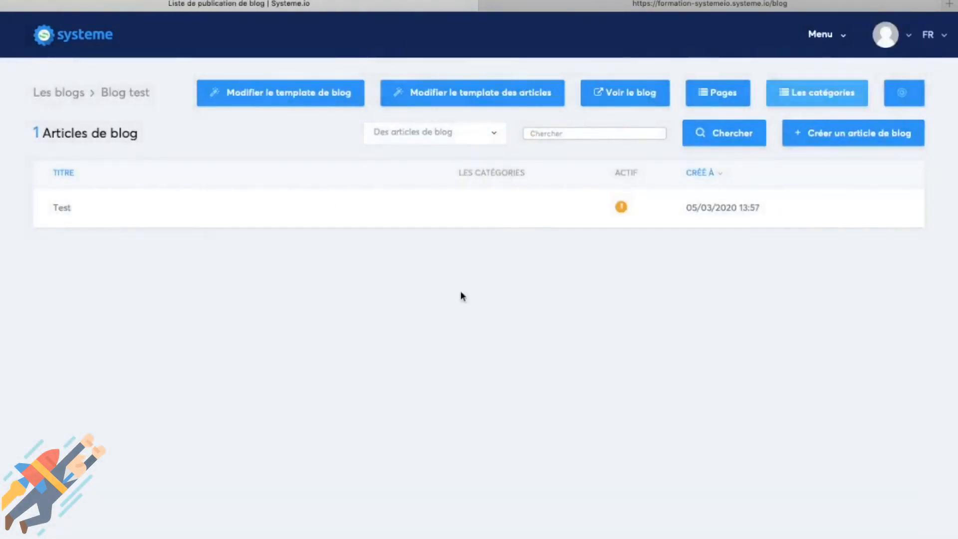
left_click(824, 38)
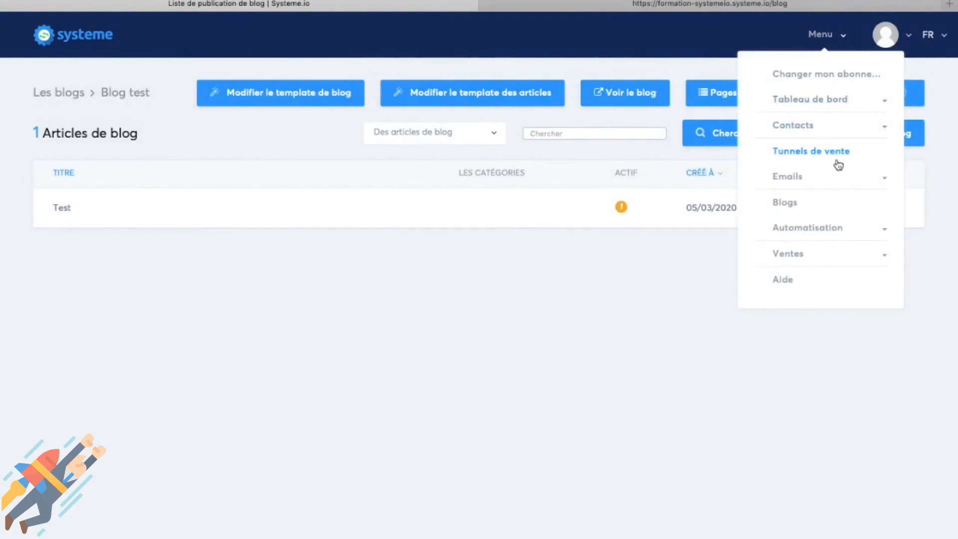
left_click(808, 258)
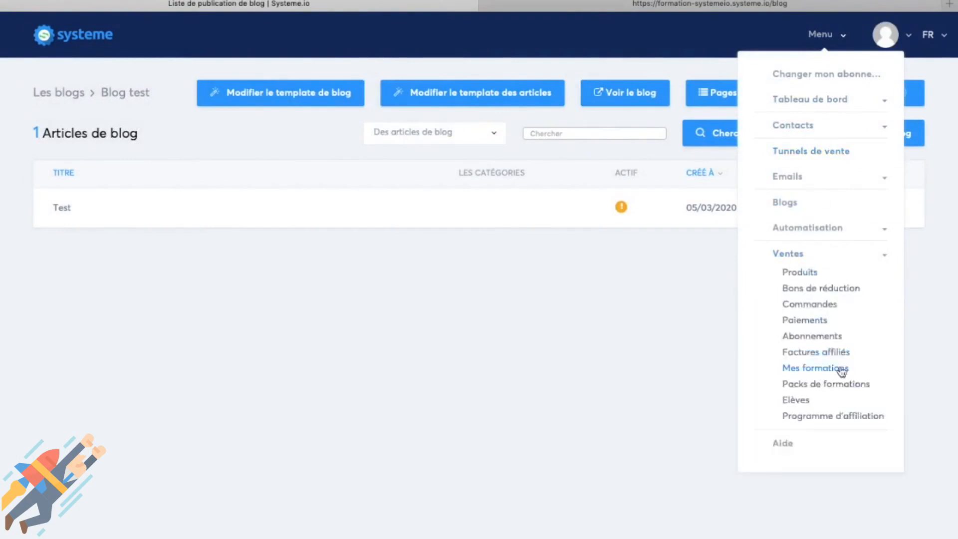
left_click(802, 256)
left_click(603, 245)
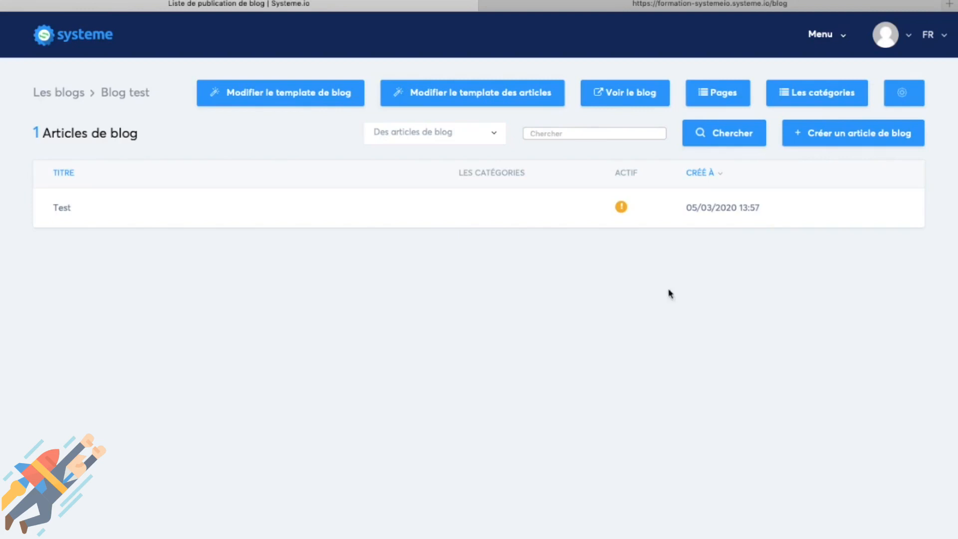
Open the account's main dashboard (Tableau de bord) to view contacts and payments.
left_click(832, 40)
left_click(821, 97)
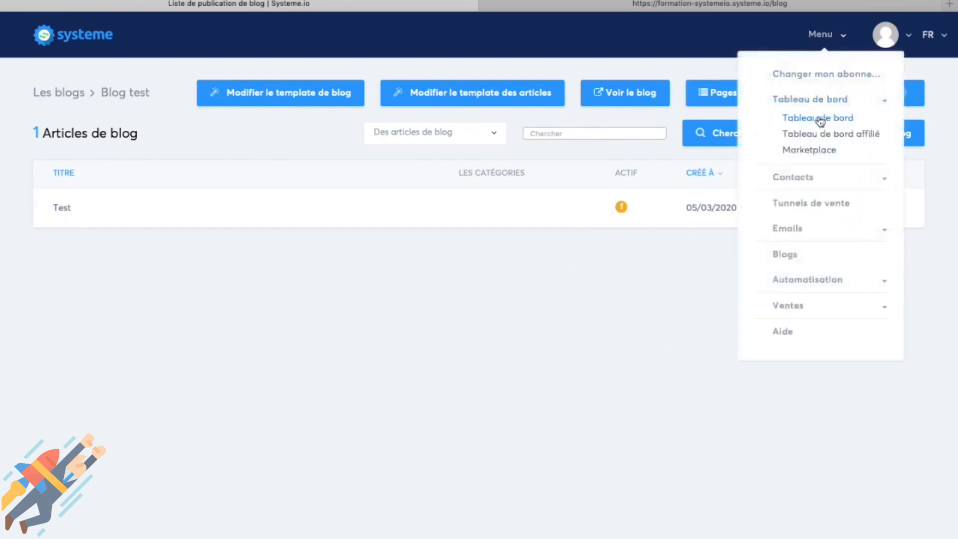
left_click(820, 118)
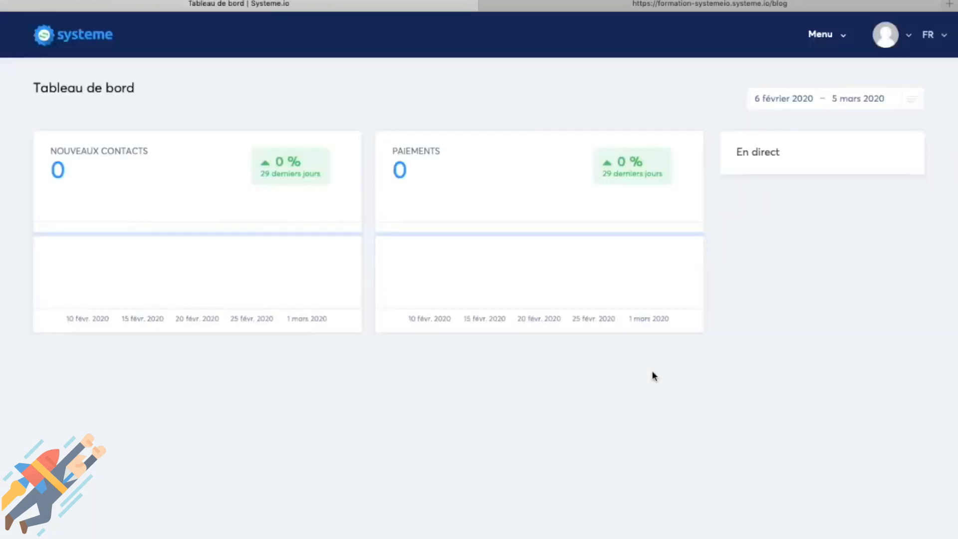